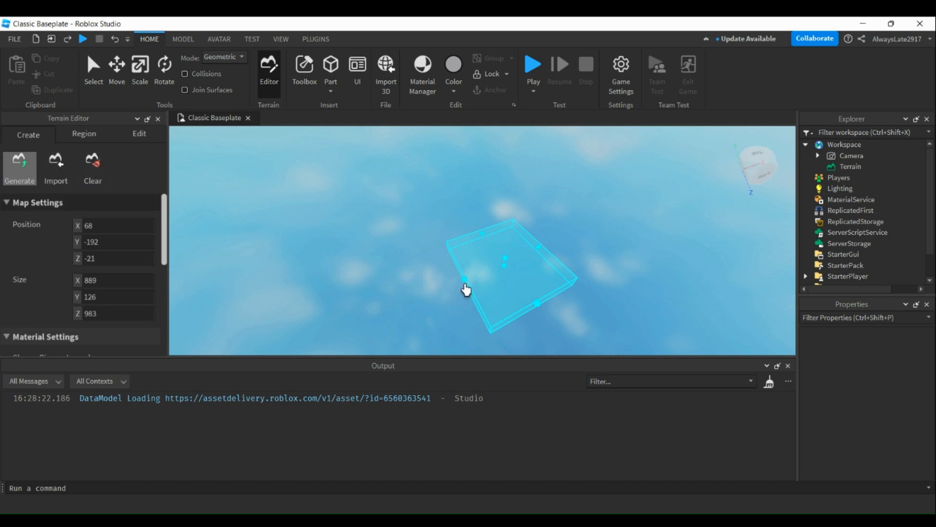
Enlarge the terrain generation area to about 2381 × 814 × 2349 by extending its sides and height.
left_click_drag(463, 282, 422, 322)
left_click_drag(517, 322, 535, 349)
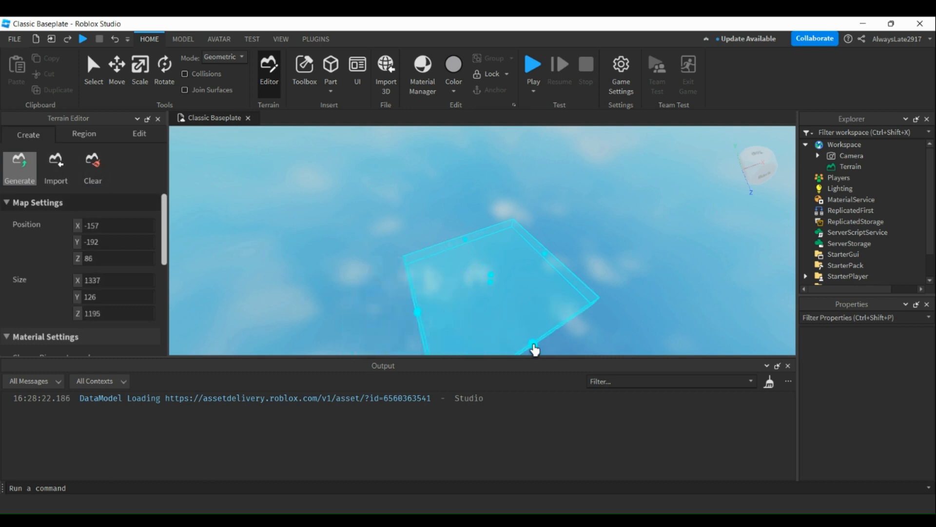
left_click_drag(547, 262, 605, 226)
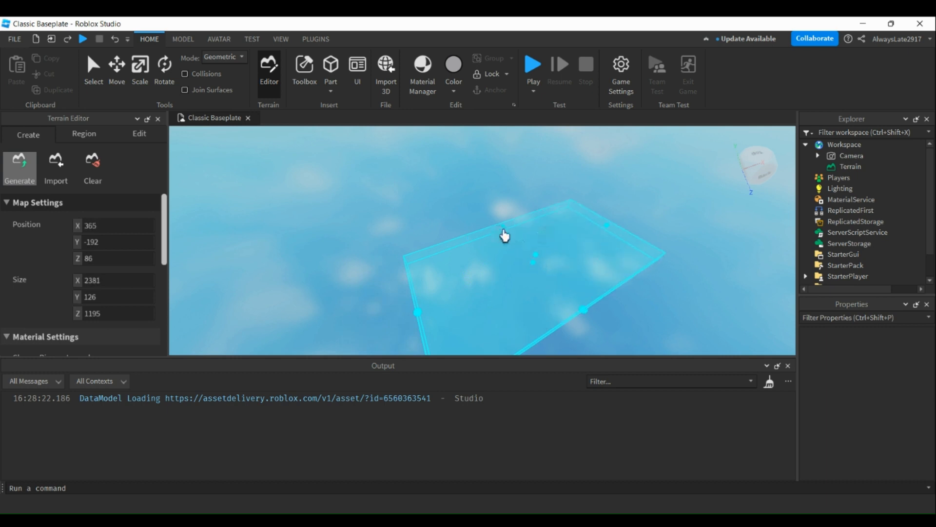
left_click_drag(504, 230, 470, 193)
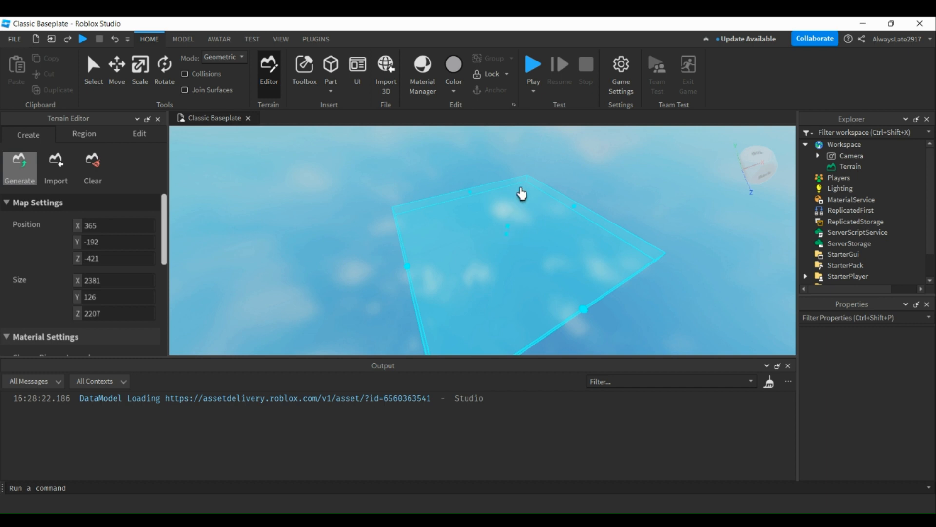
left_click_drag(509, 233, 542, 176)
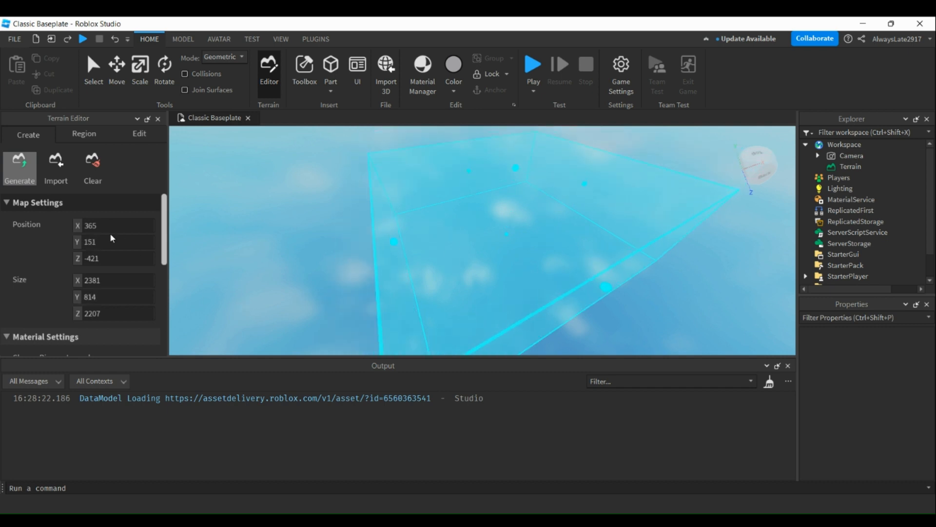
right_click_drag(283, 277, 329, 273)
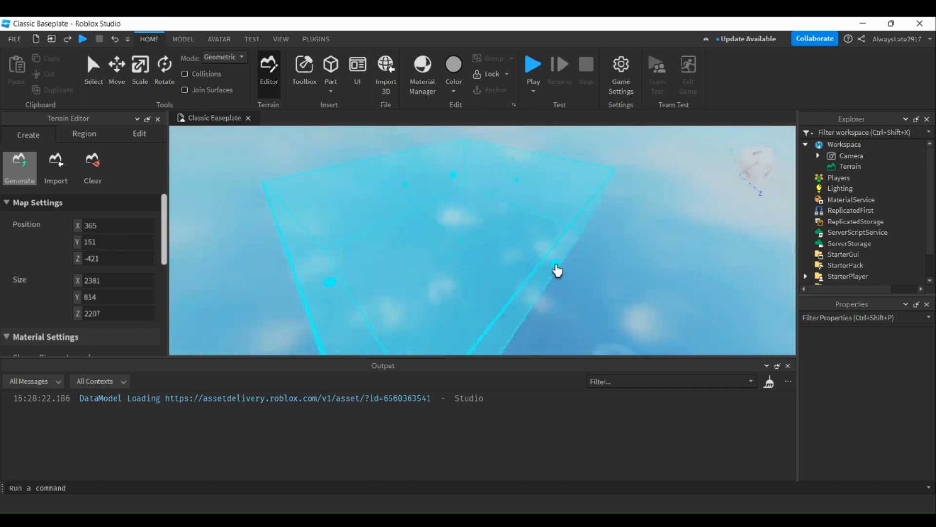
left_click_drag(557, 271, 566, 293)
Examine the biome choices, biome size, caves and seed options for terrain generation.
scroll(78, 274, "down", 1)
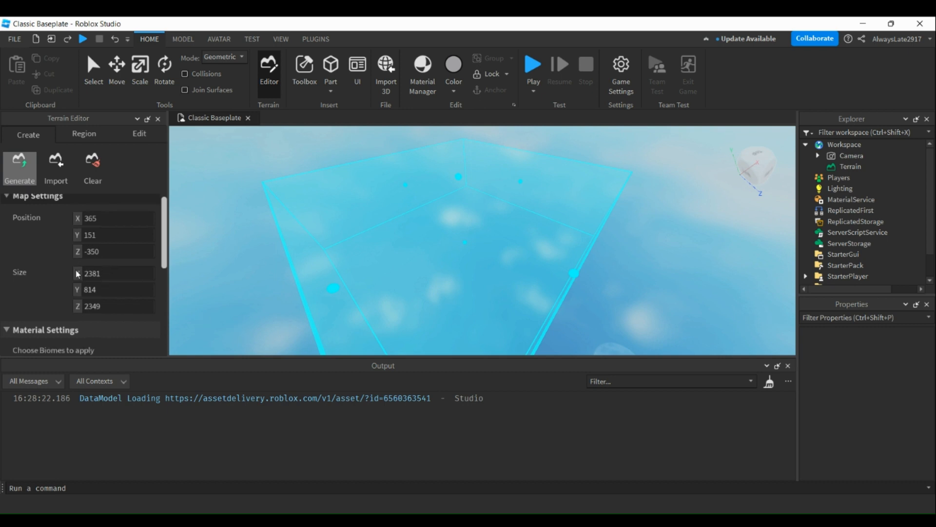
scroll(77, 274, "down", 3)
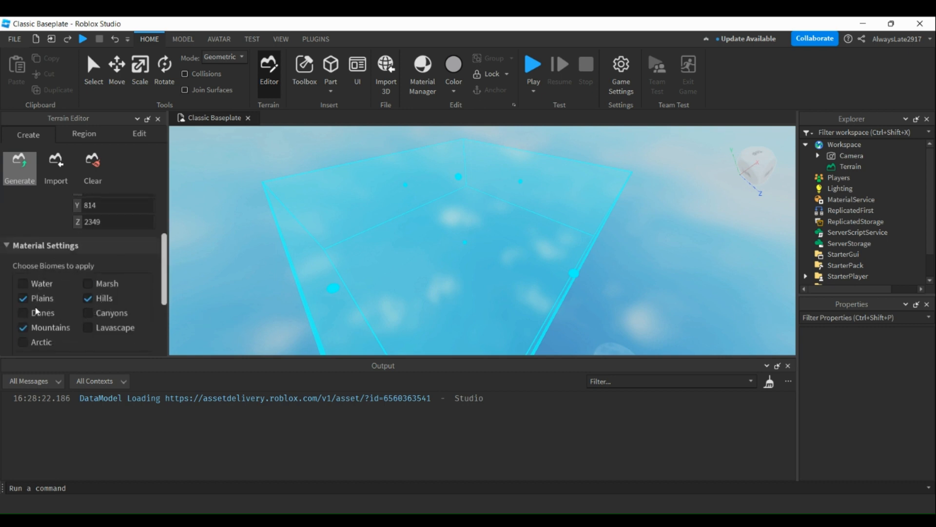
scroll(37, 310, "down", 3)
scroll(42, 239, "up", 3)
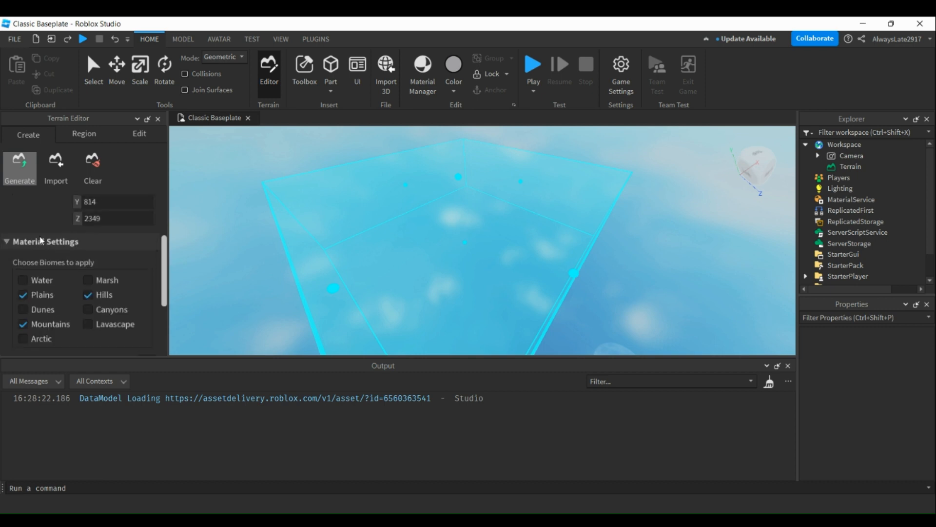
scroll(84, 308, "down", 4)
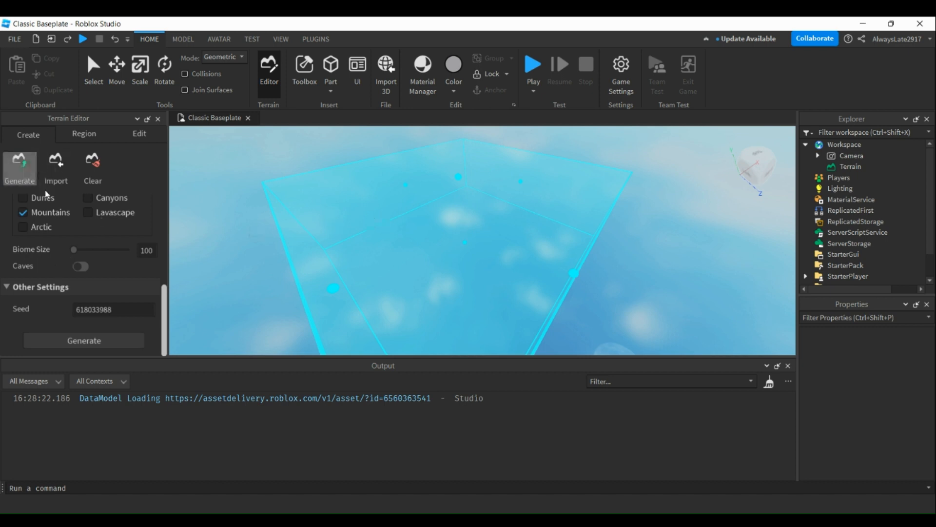
Switch the terrain editor to selecting a region.
left_click(82, 134)
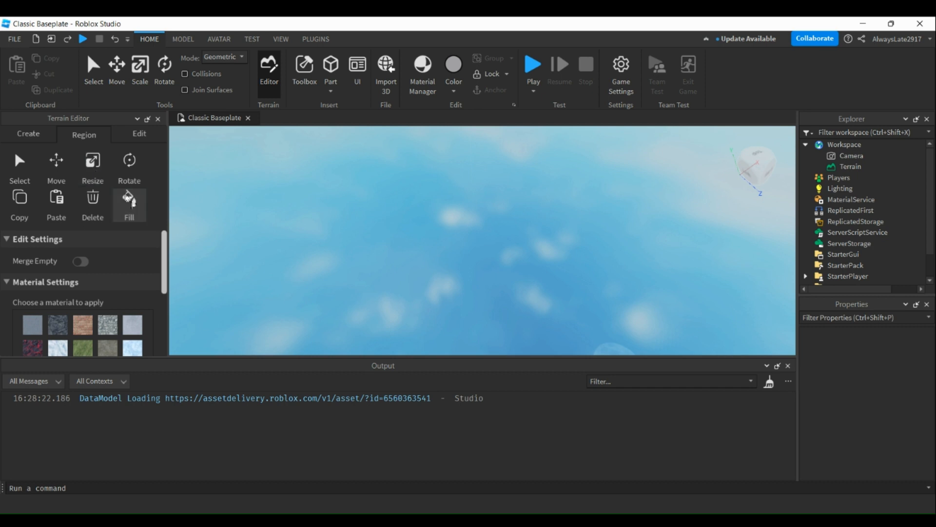
left_click(18, 165)
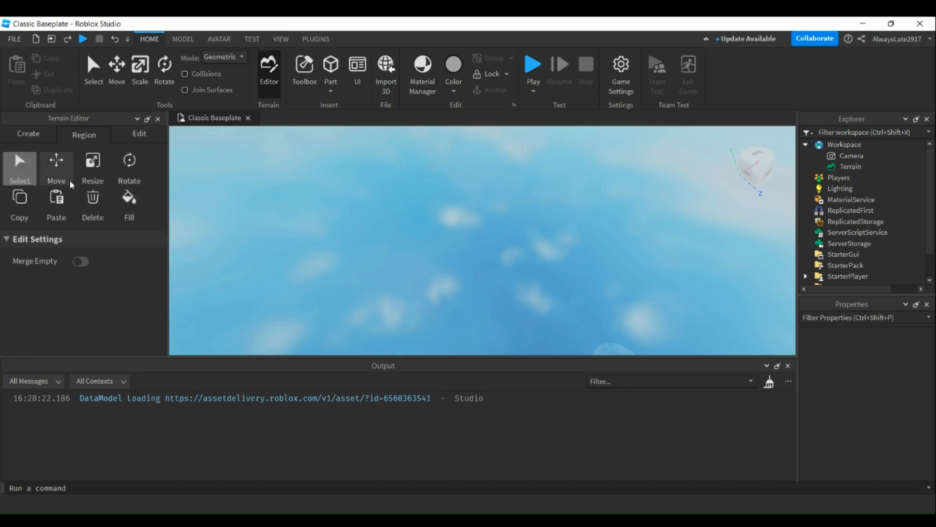
Try to draw a box-shaped terrain region in the sky and stretch its sides outward.
left_click_drag(345, 193, 637, 236)
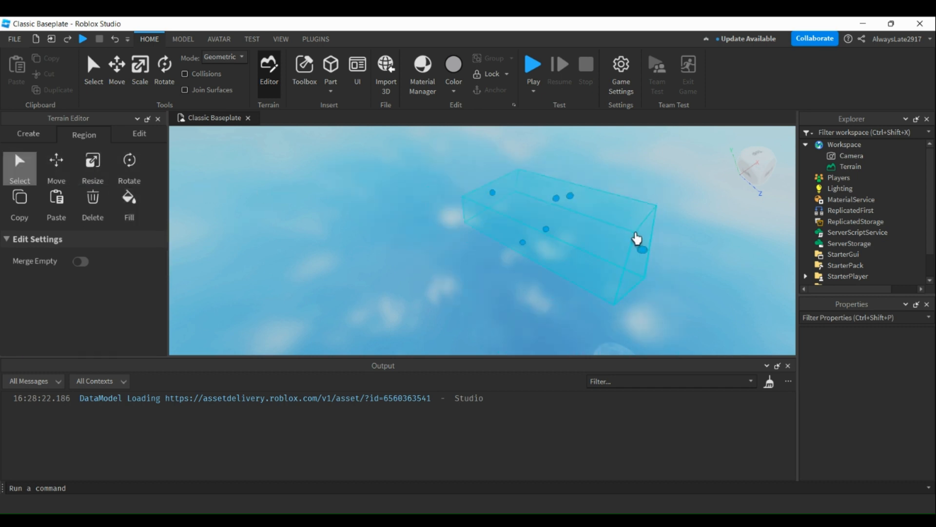
left_click_drag(522, 246, 319, 198)
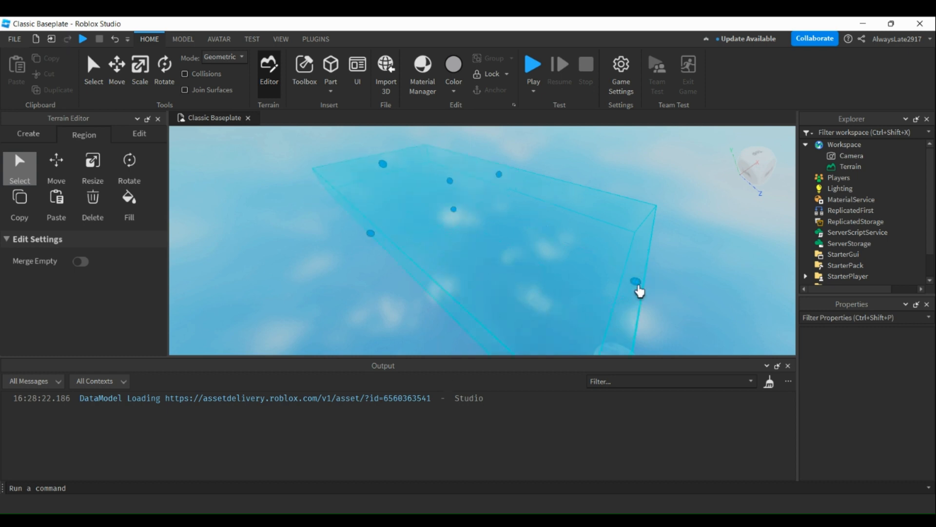
left_click_drag(636, 282, 675, 299)
left_click_drag(383, 243, 270, 308)
left_click(526, 223)
left_click(316, 215)
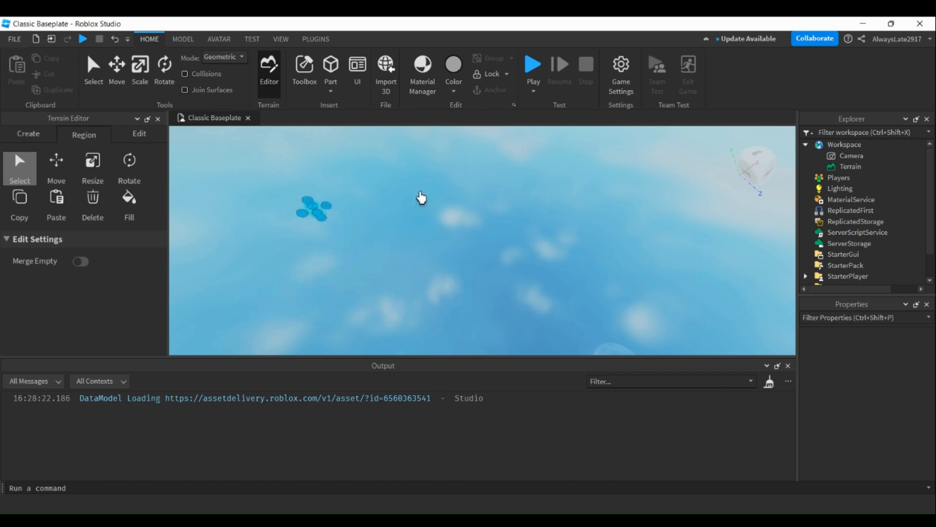
Draw a new region box and extend all four sides to cover a wide rectangular area.
left_click(509, 180)
left_click_drag(354, 179, 735, 305)
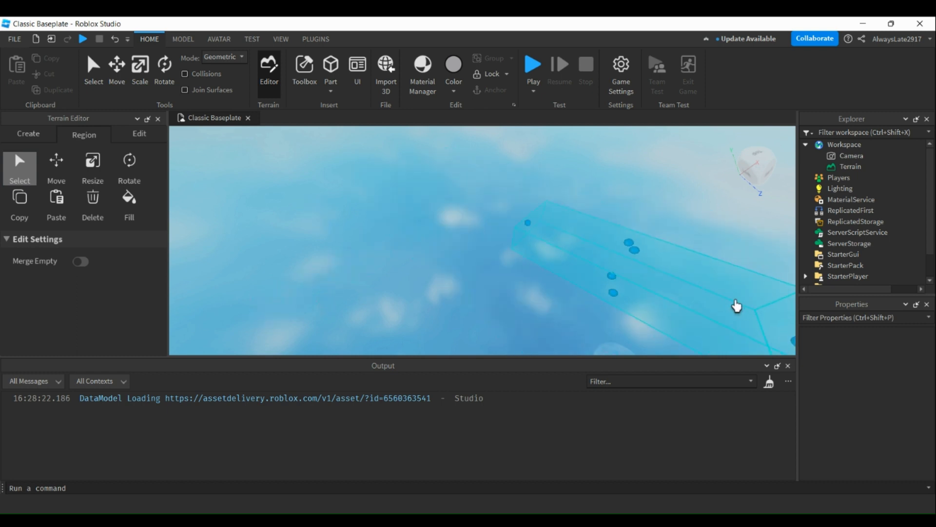
right_click_drag(654, 320, 666, 322)
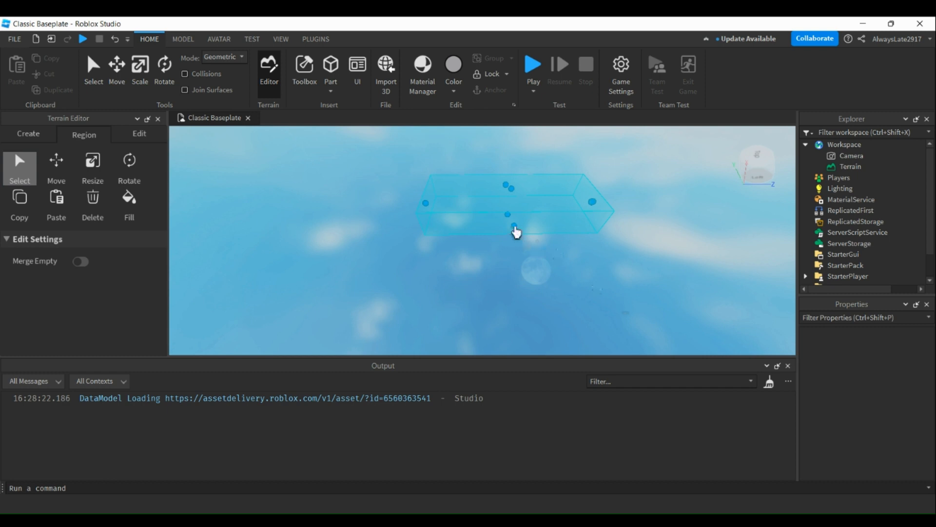
left_click_drag(515, 228, 537, 343)
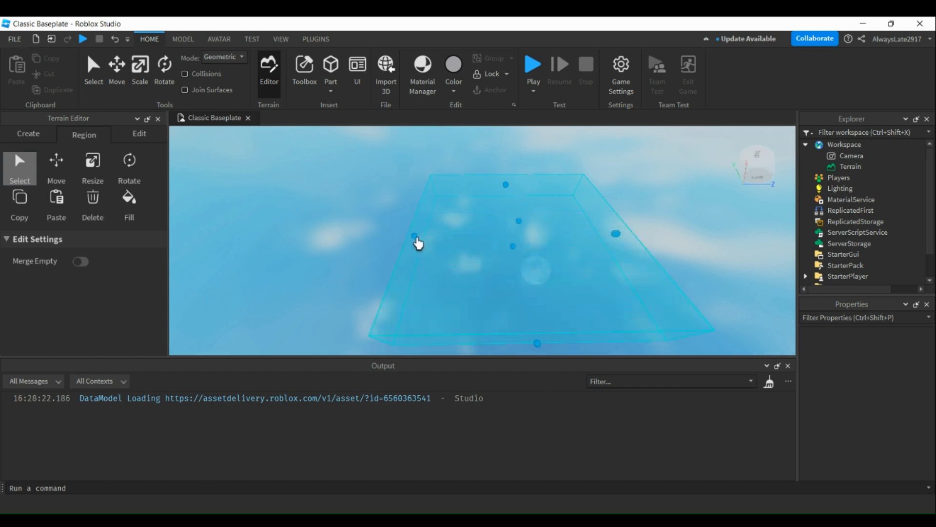
left_click_drag(418, 244, 168, 257)
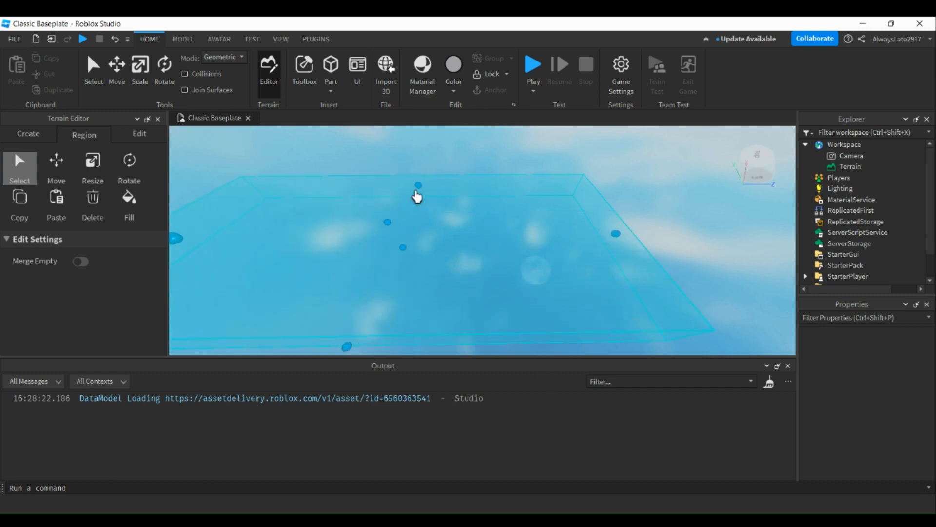
left_click_drag(418, 196, 448, 148)
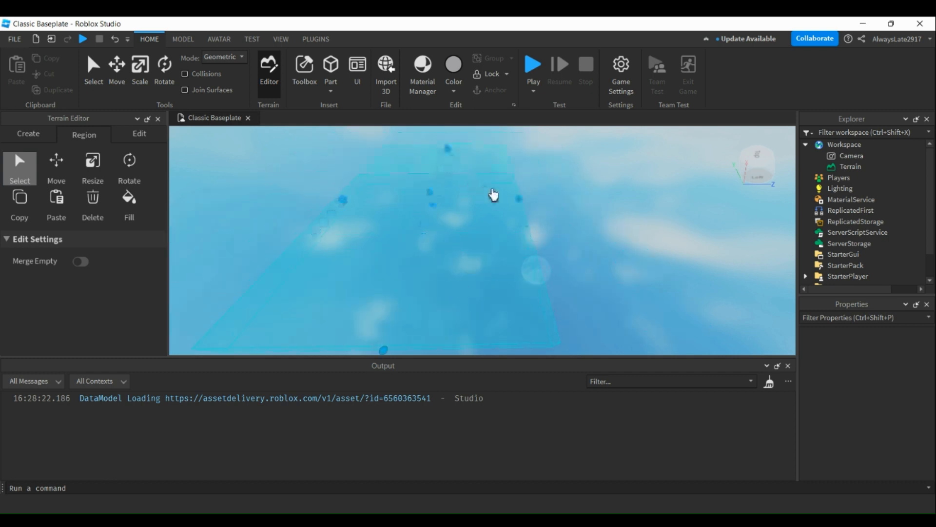
left_click_drag(521, 205, 654, 188)
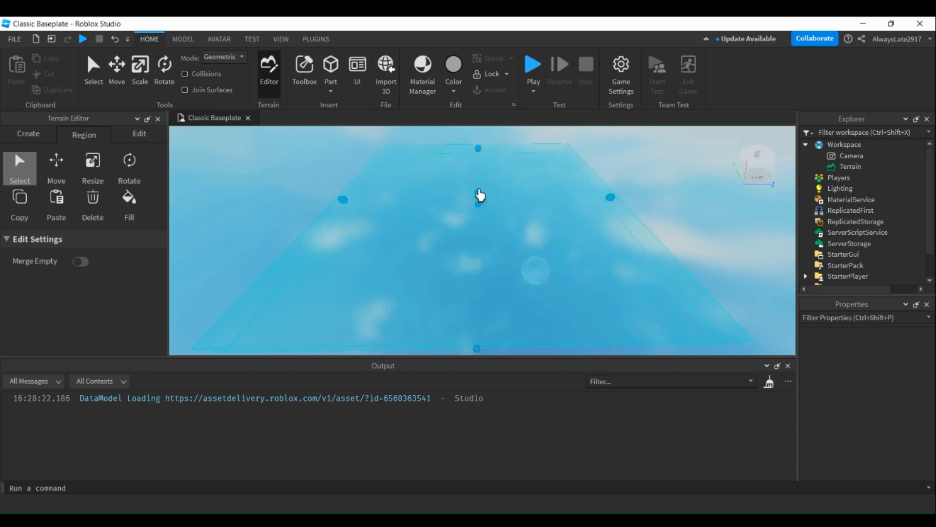
left_click_drag(478, 189, 434, 184)
scroll(435, 189, "down", 1)
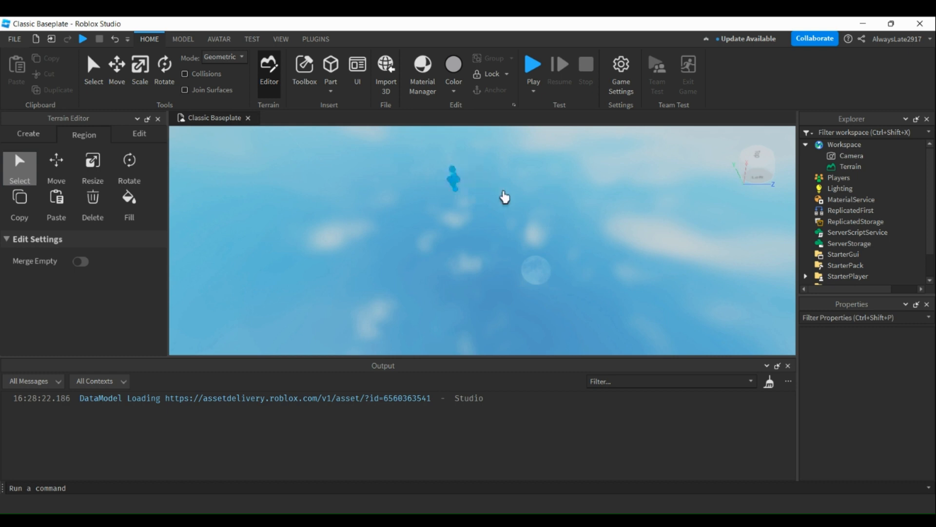
Replace the region with a freshly drawn box and pull one of its sides outward.
scroll(503, 198, "up", 3)
scroll(504, 208, "down", 2)
left_click_drag(340, 160, 569, 252)
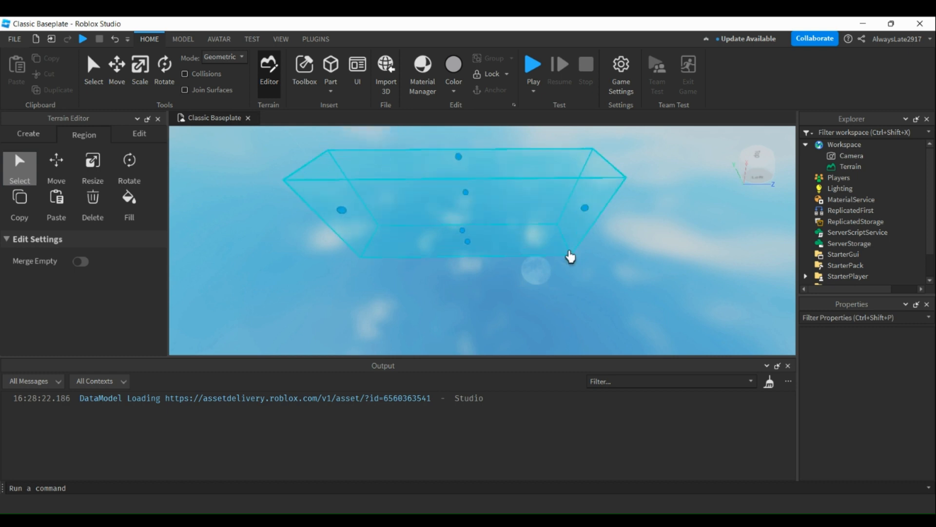
scroll(569, 252, "down", 3)
right_click_drag(571, 253, 569, 252)
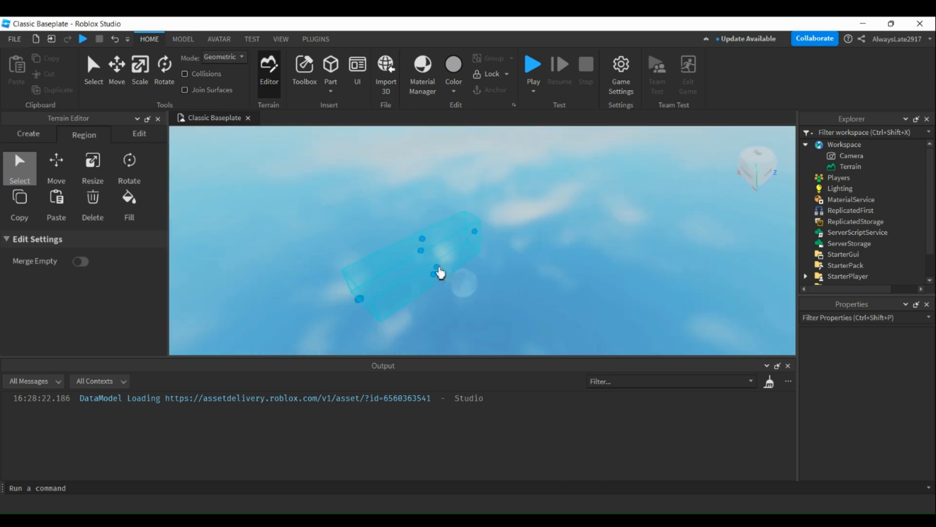
left_click_drag(439, 270, 554, 318)
scroll(435, 299, "down", 2)
Widen the selected region across the sky and raise its top face.
middle_click_drag(386, 309, 676, 193)
left_click_drag(539, 225, 263, 393)
left_click_drag(515, 195, 550, 187)
right_click_drag(550, 187, 564, 187)
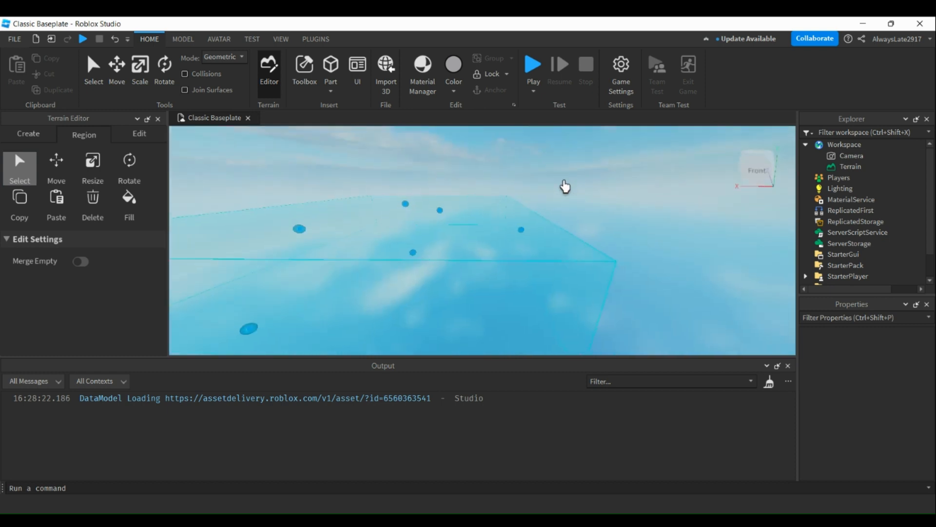
scroll(510, 211, "down", 3)
right_click_drag(510, 211, 509, 213)
middle_click_drag(510, 214, 482, 356)
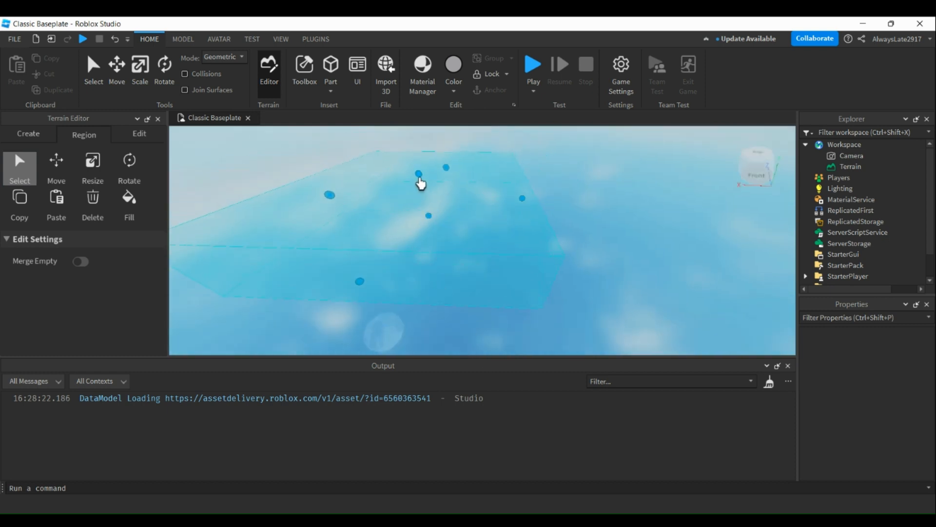
left_click_drag(421, 184, 429, 140)
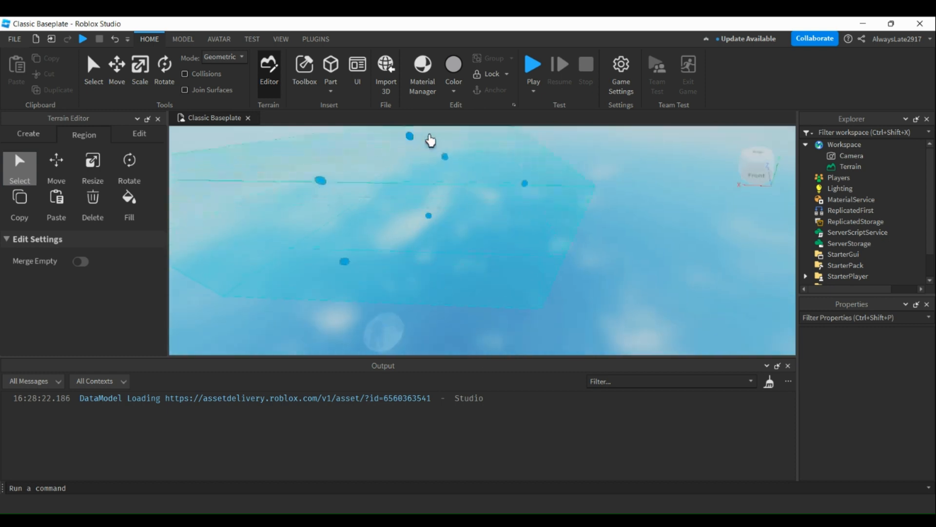
Redraw the terrain region as one large, roughly square box with moderate height.
scroll(466, 198, "down", 5)
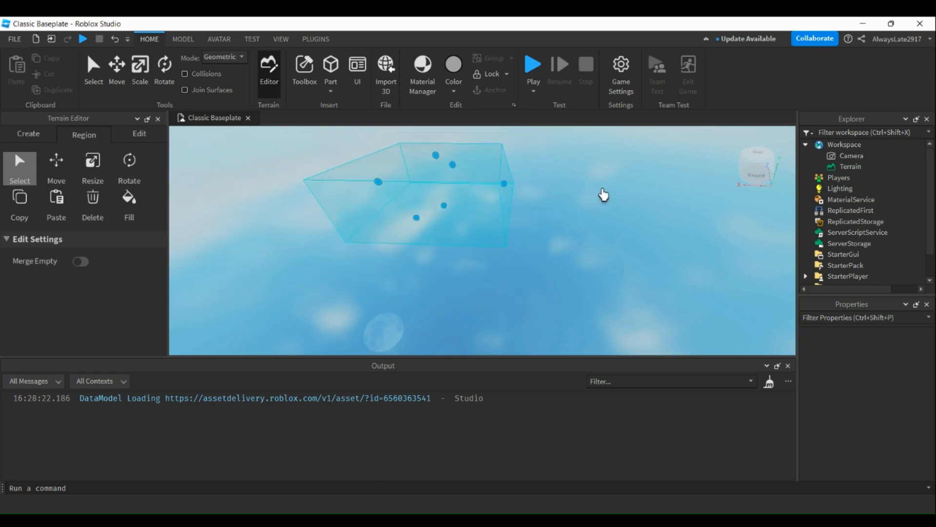
middle_click_drag(587, 196, 527, 389)
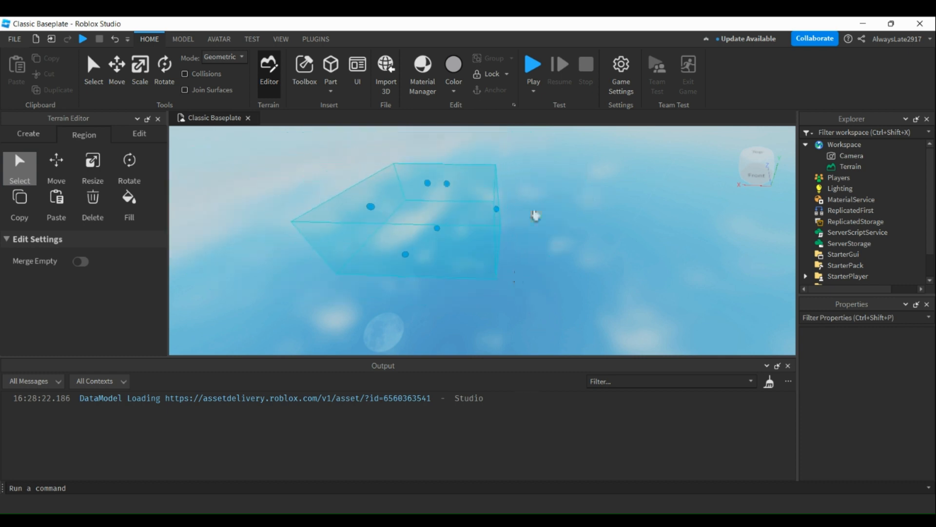
middle_click_drag(549, 183, 517, 361)
middle_click_drag(548, 198, 527, 301)
right_click_drag(527, 301, 510, 303)
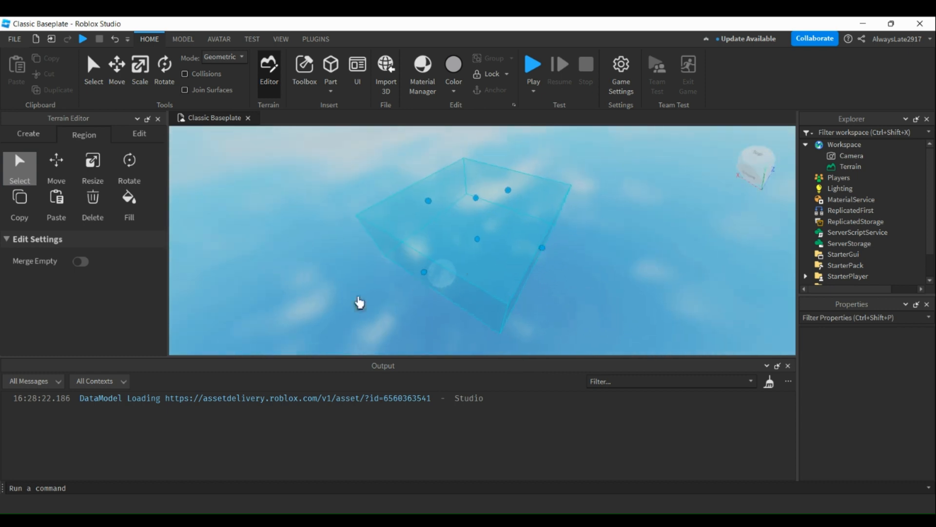
Fill the selected box region with the Grass material.
left_click(137, 207)
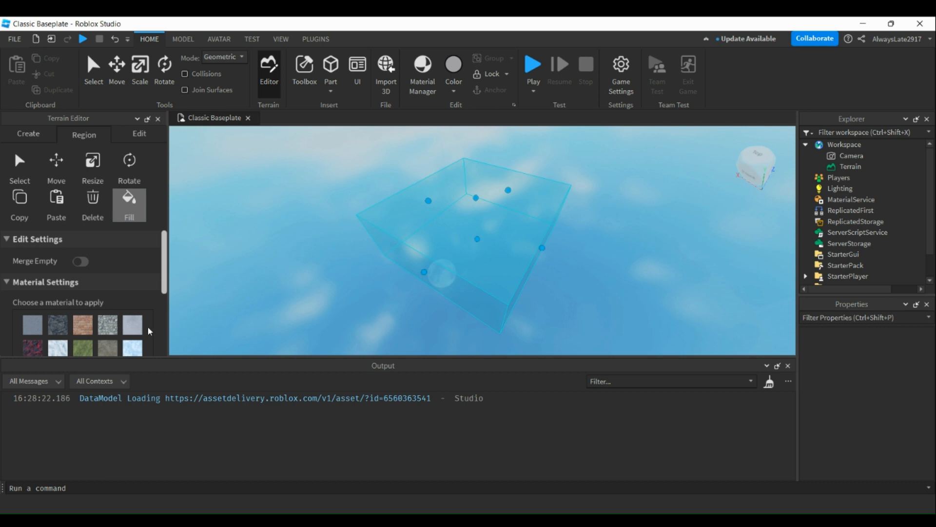
scroll(36, 238, "down", 3)
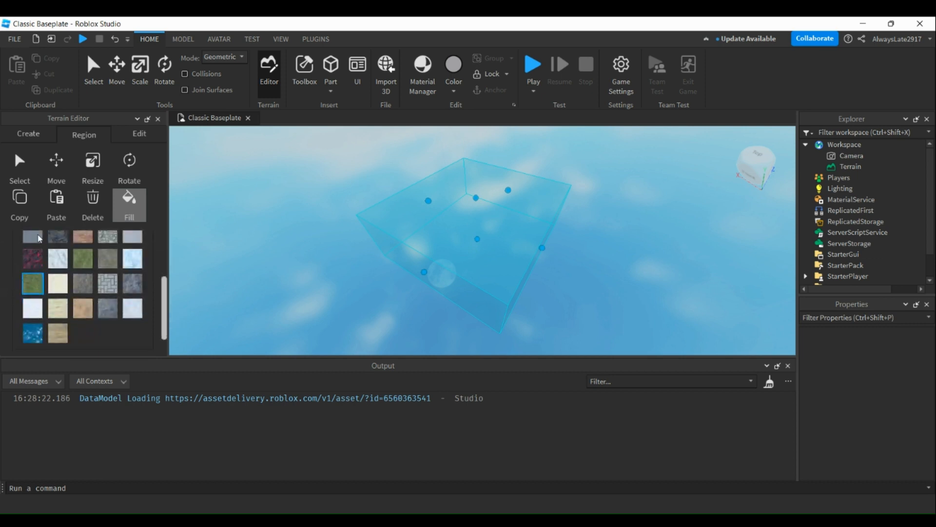
scroll(78, 248, "up", 3)
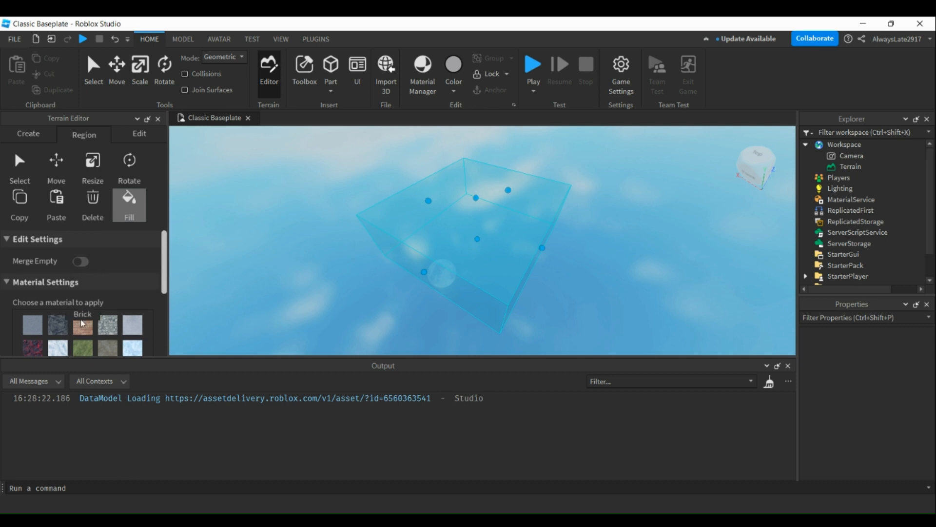
scroll(92, 298, "down", 3)
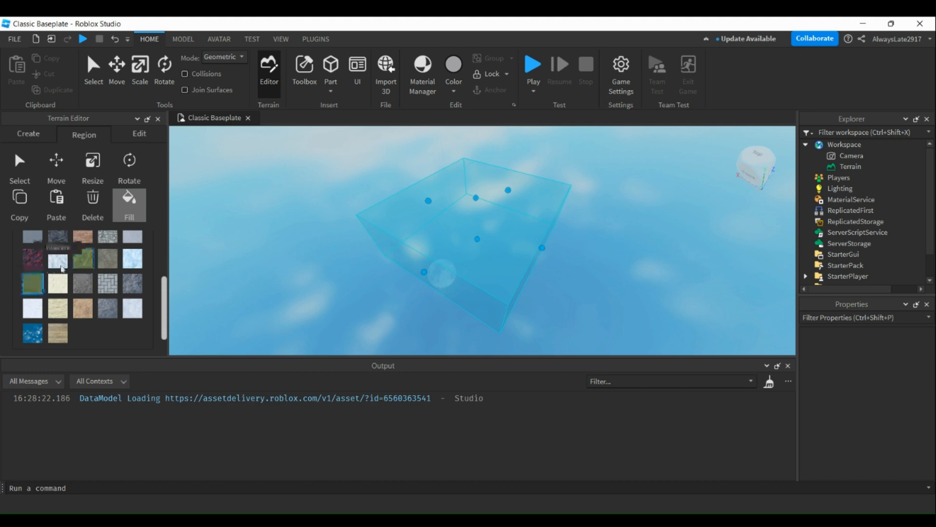
left_click(83, 260)
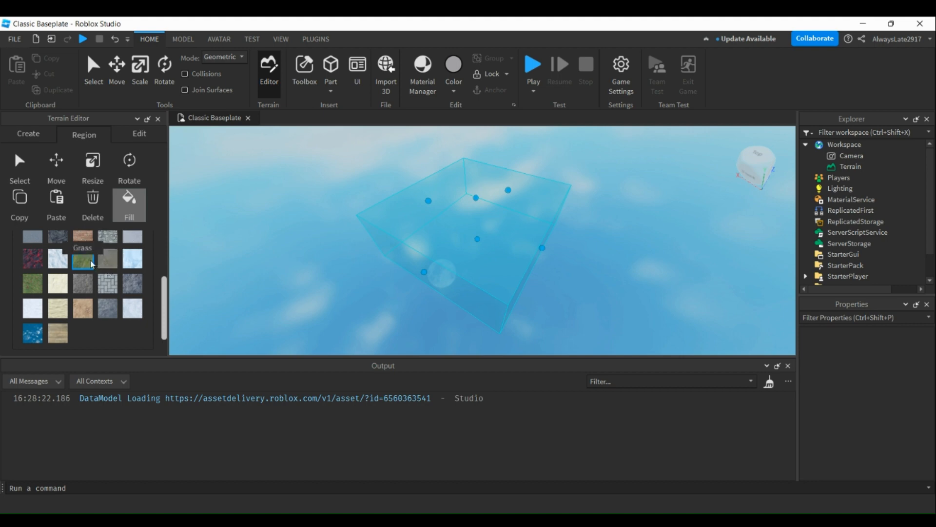
scroll(83, 303, "down", 1)
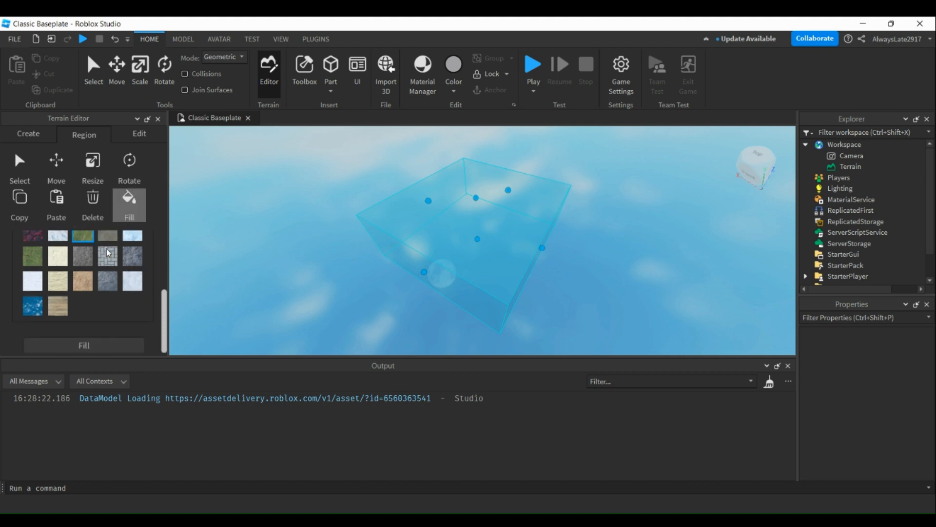
left_click(84, 342)
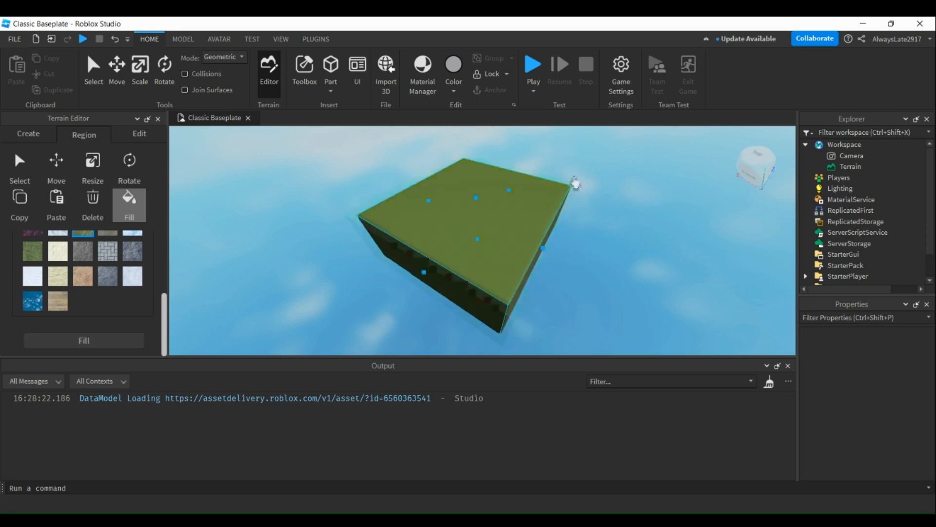
Inspect the grass-filled terrain block from its sides and across its upper surface.
scroll(577, 197, "up", 5)
right_click_drag(620, 201, 621, 200)
key("d")
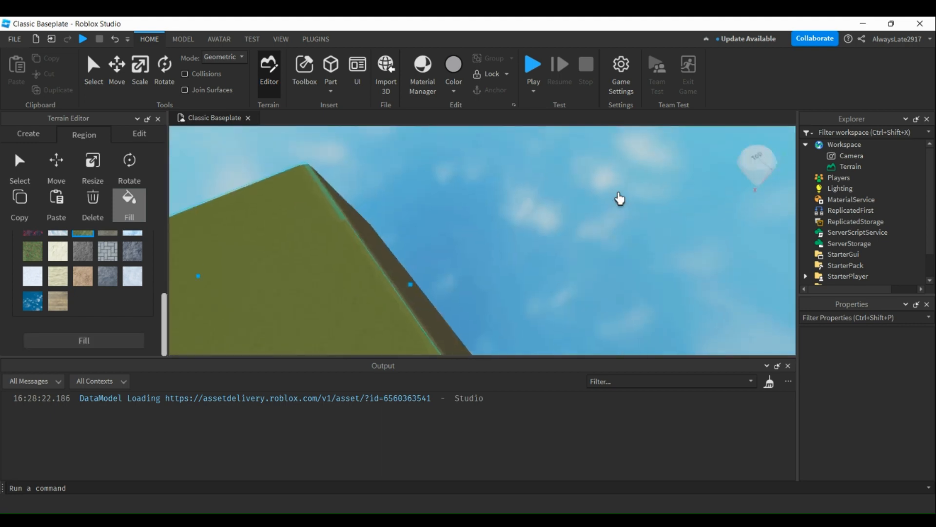
right_click_drag(344, 229, 344, 228)
scroll(426, 148, "down", 3)
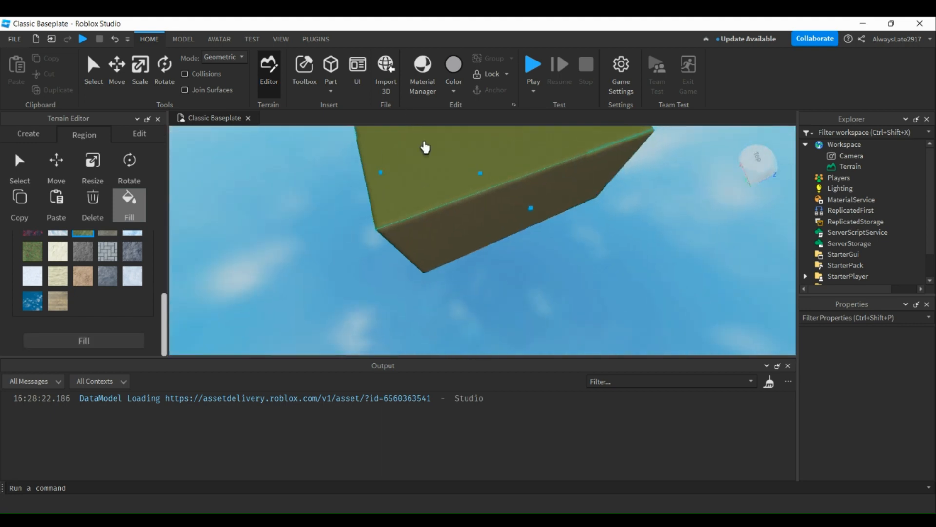
right_click_drag(467, 182, 466, 182)
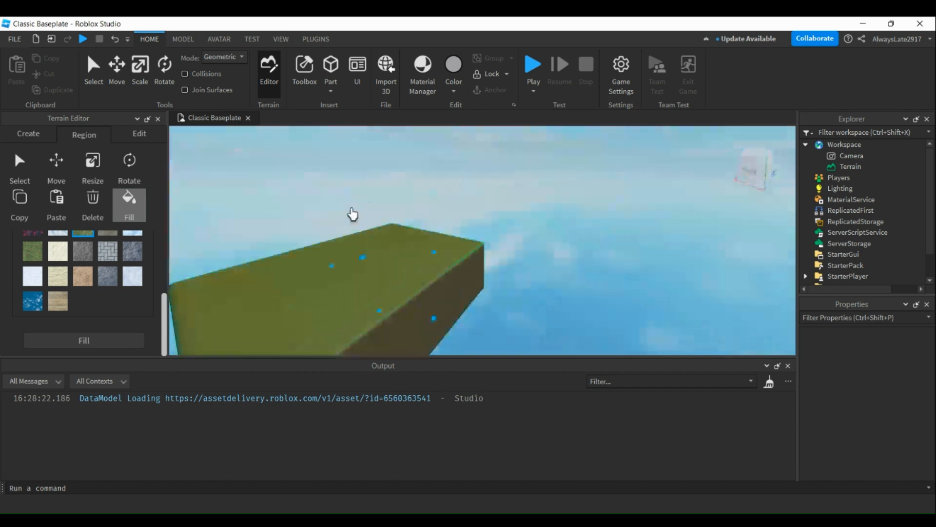
key("a")
scroll(429, 269, "up", 3)
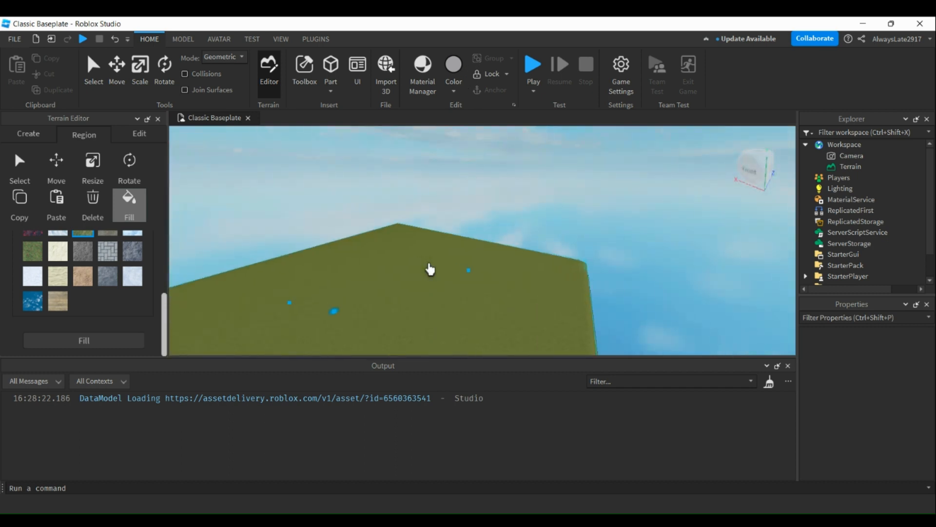
right_click_drag(397, 265, 398, 268)
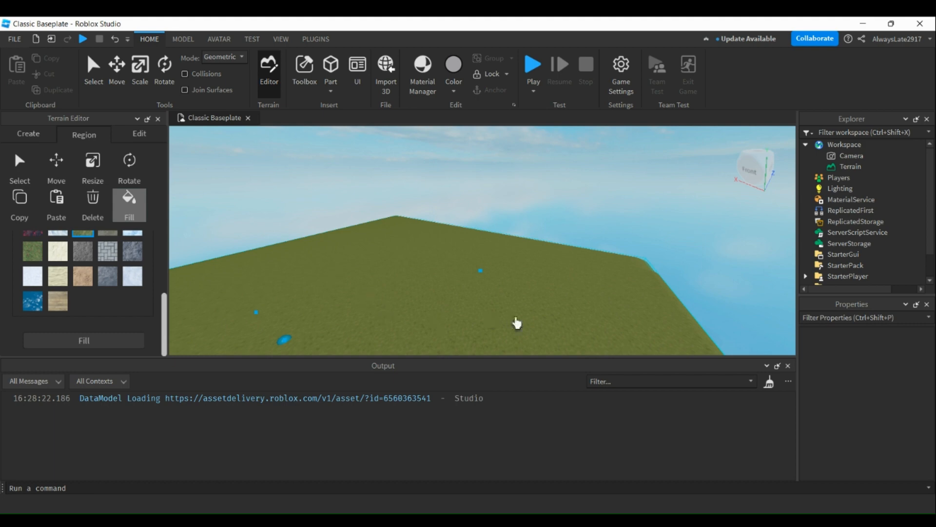
Activate the Add terrain brush and set its base size to 11.
scroll(98, 272, "up", 5)
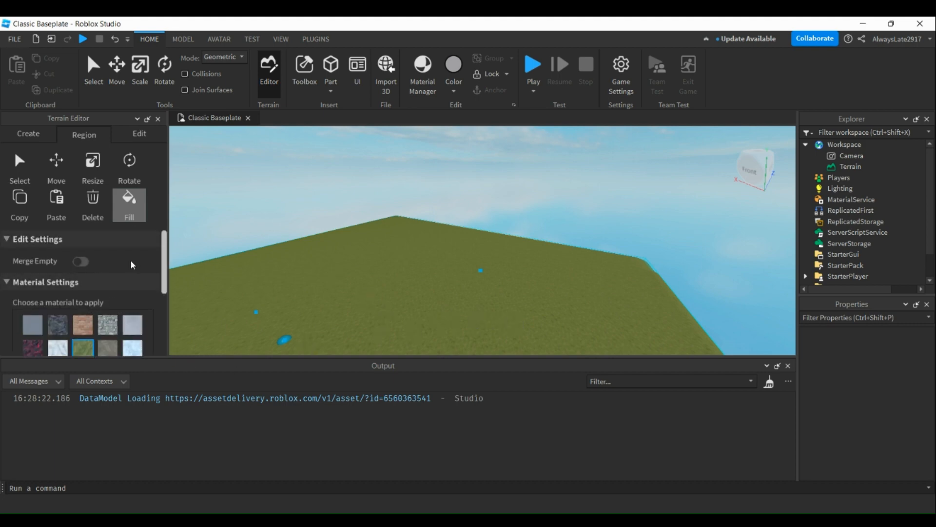
left_click(139, 135)
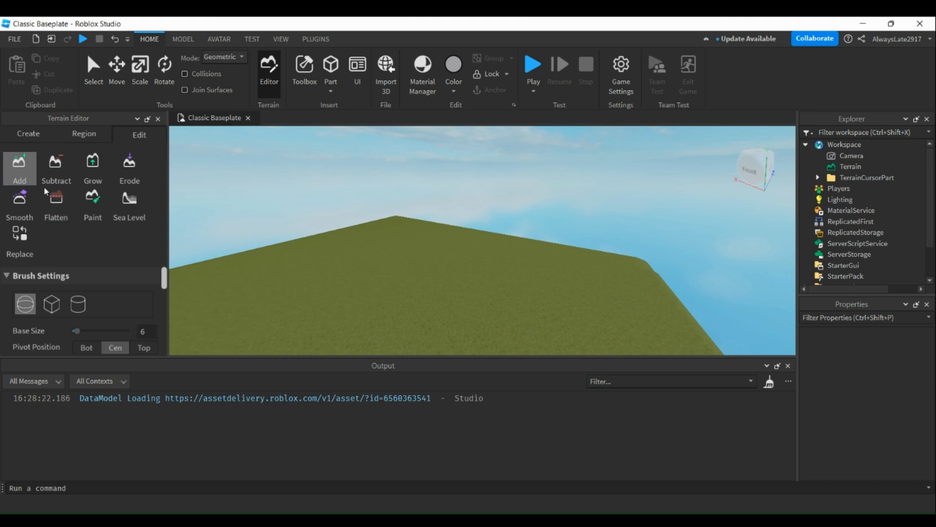
left_click(13, 184)
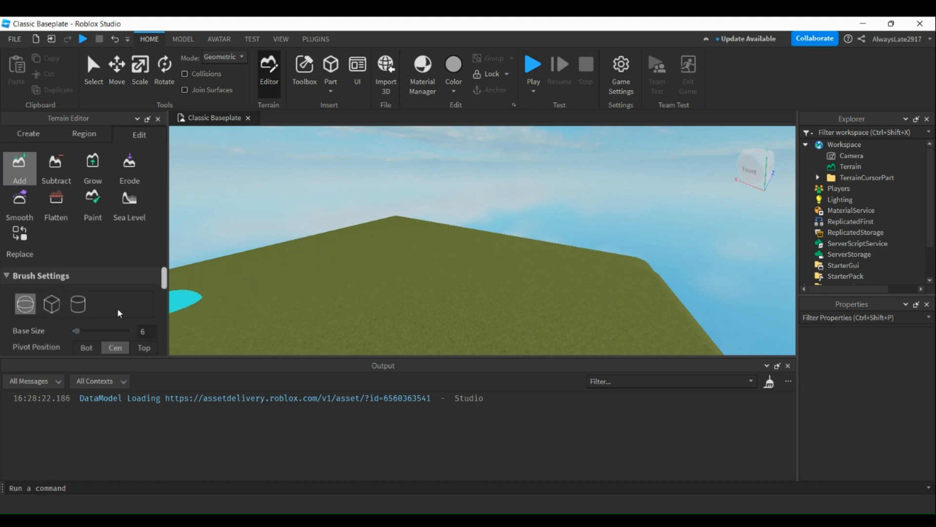
scroll(117, 308, "down", 6)
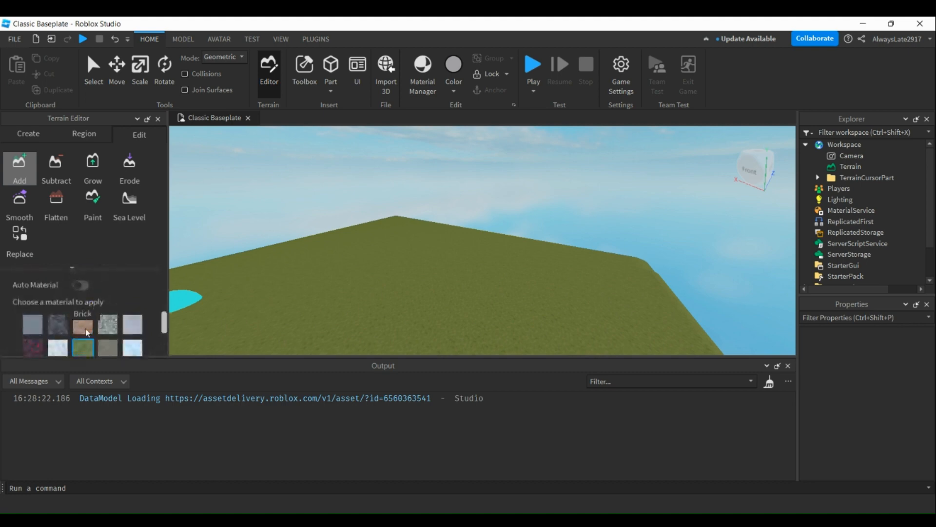
scroll(85, 326, "up", 5)
scroll(84, 315, "down", 2)
scroll(84, 315, "up", 2)
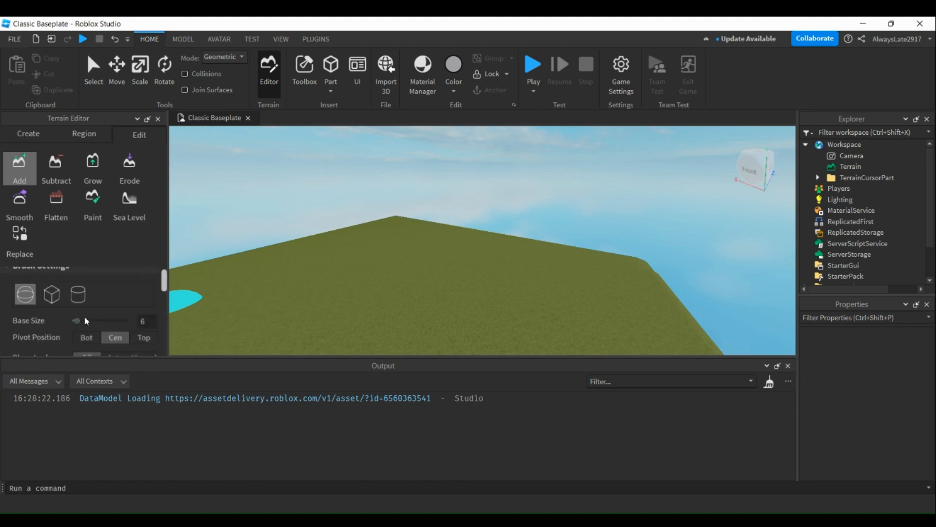
left_click_drag(75, 329, 128, 331)
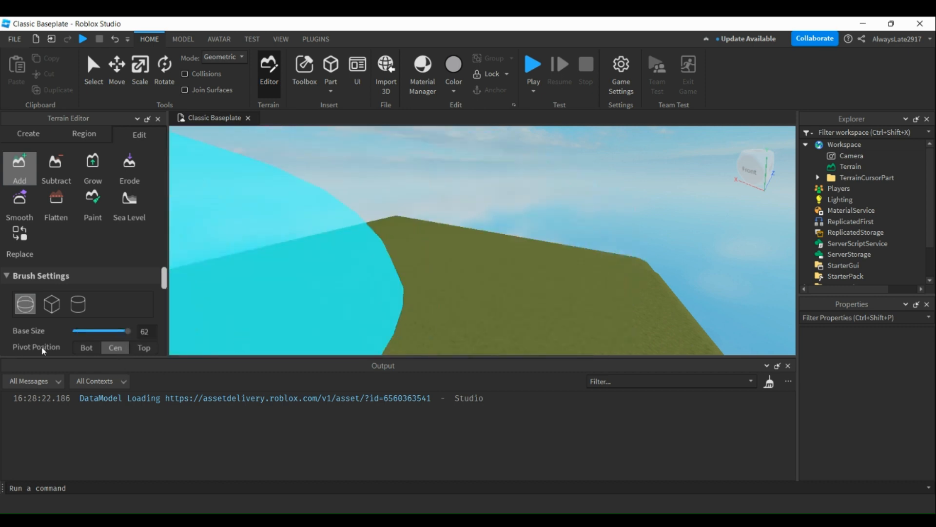
mouse_move(123, 338)
left_mouse_down()
mouse_move(57, 341)
mouse_move(117, 333)
mouse_move(87, 336)
left_mouse_up()
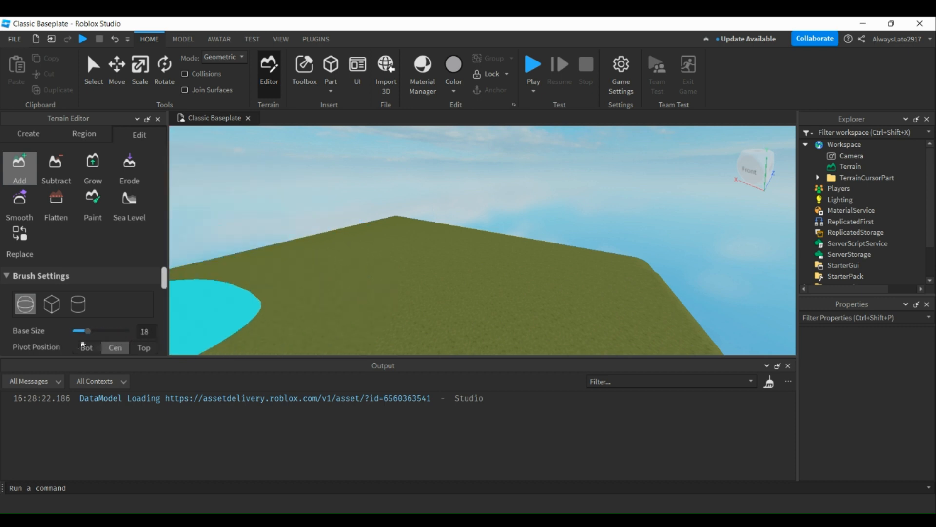
mouse_move(84, 330)
left_mouse_down()
mouse_move(72, 335)
mouse_move(81, 329)
left_mouse_up()
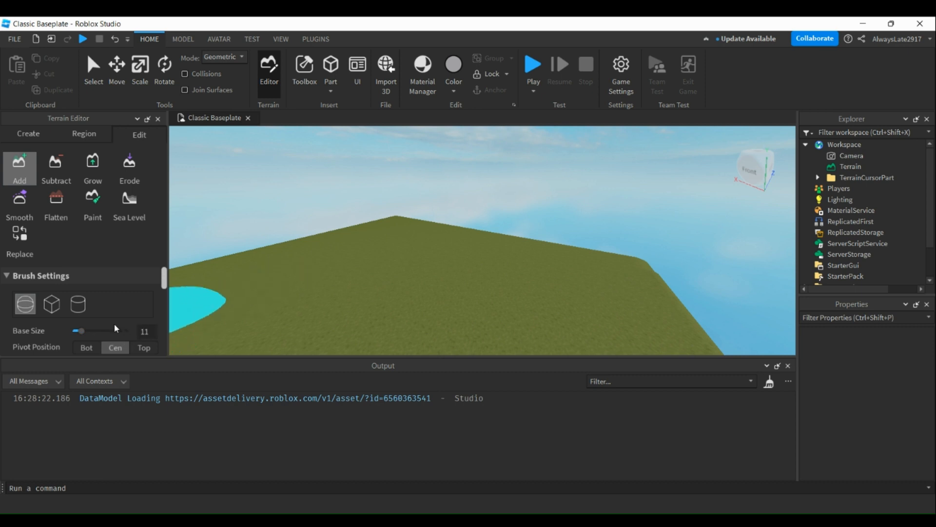
Choose the dark basalt material next to Brick for the Add brush.
scroll(85, 320, "down", 5)
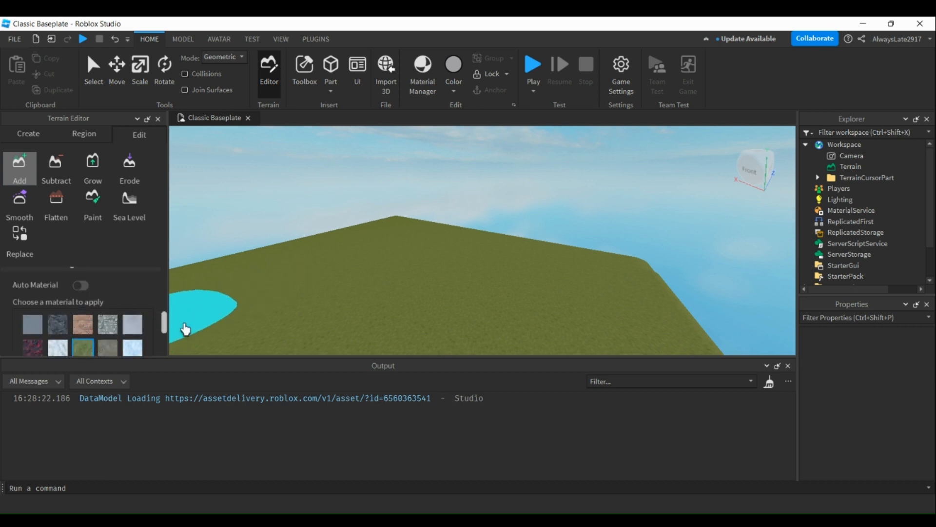
scroll(98, 329, "down", 2)
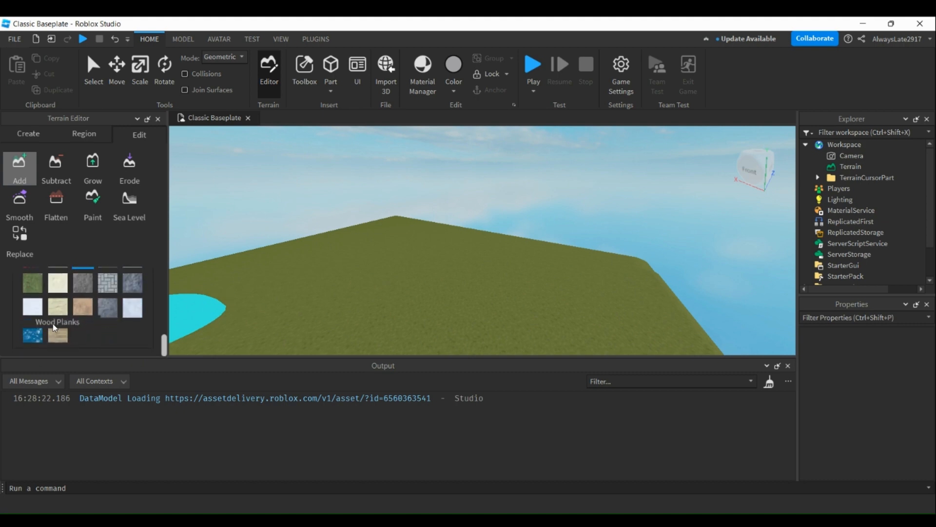
scroll(51, 324, "up", 2)
scroll(53, 328, "down", 2)
scroll(54, 328, "up", 2)
left_click(53, 326)
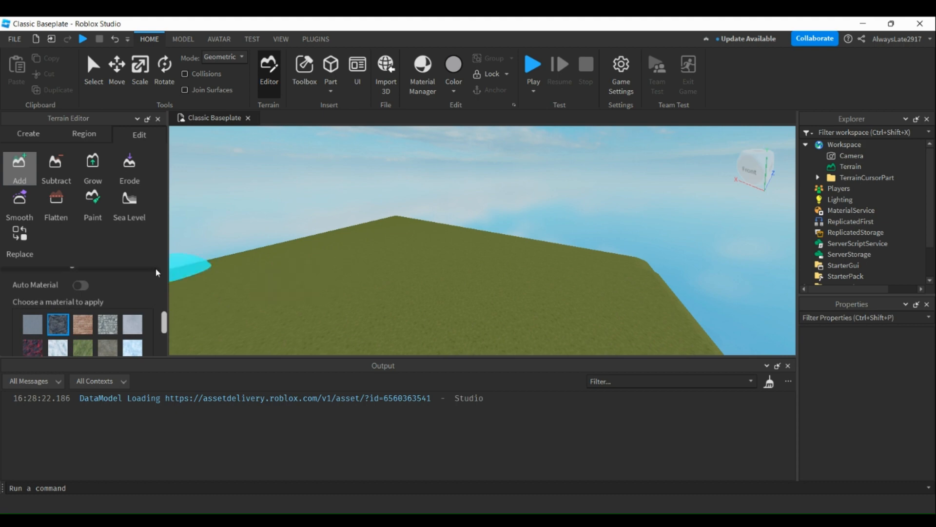
scroll(113, 293, "up", 2)
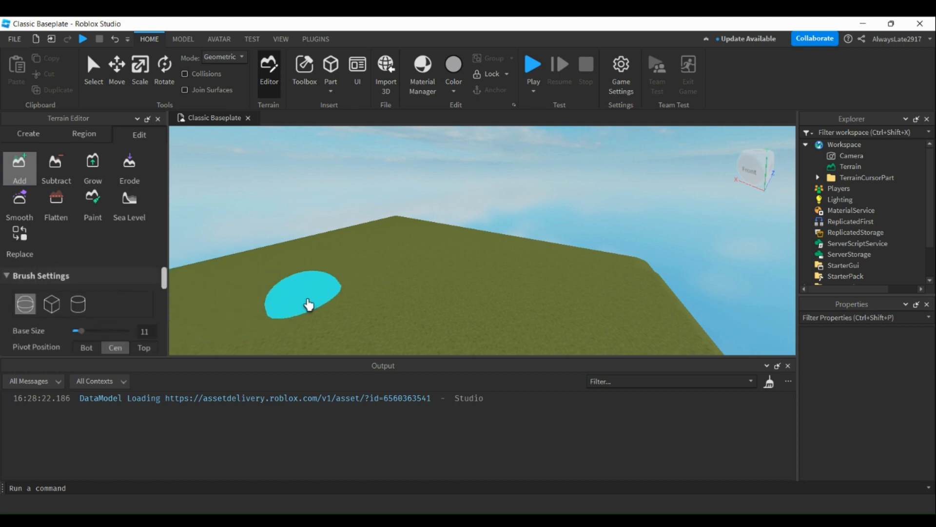
Add a low dark rock mound on the grass and a taller one beside it.
left_click_drag(308, 298, 324, 297)
scroll(418, 303, "up", 3)
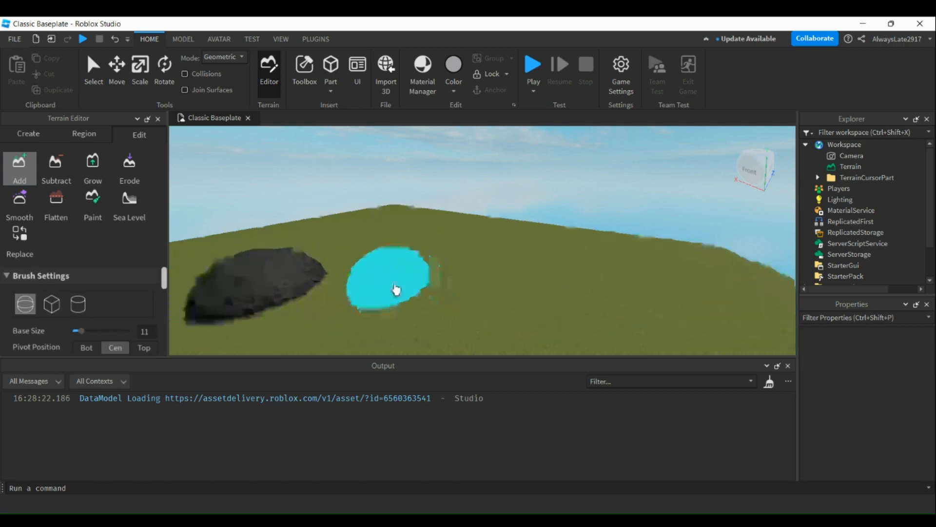
left_click_drag(397, 288, 385, 257)
mouse_move(483, 251)
left_mouse_down()
mouse_move(437, 274)
mouse_move(479, 281)
left_mouse_up()
mouse_move(454, 252)
left_mouse_down()
mouse_move(449, 288)
mouse_move(470, 244)
mouse_move(430, 250)
mouse_move(465, 261)
left_mouse_up()
scroll(428, 249, "down", 4)
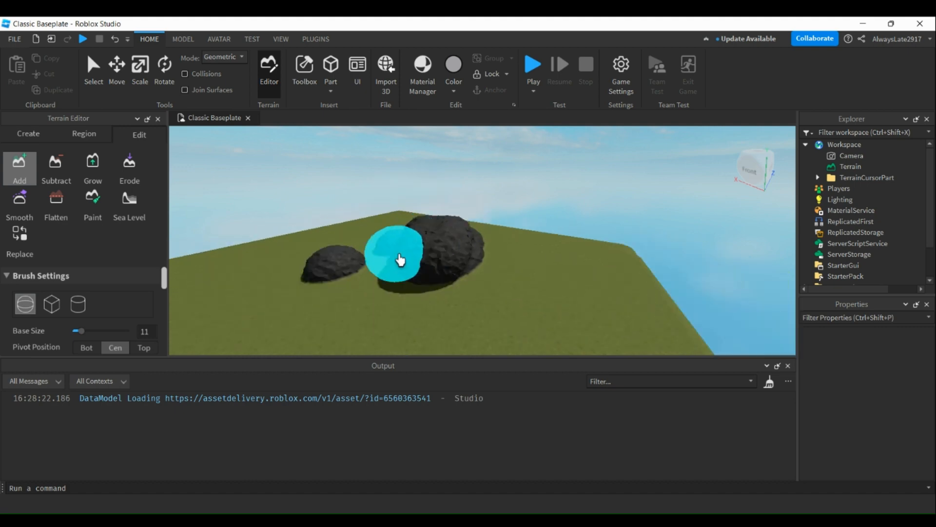
Build up more dark rock between and around the mounds to merge them into one large, rounded rock mass.
right_click_drag(400, 259, 393, 261)
right_click_drag(525, 302, 520, 302)
scroll(470, 286, "up", 4)
right_click_drag(470, 286, 474, 282)
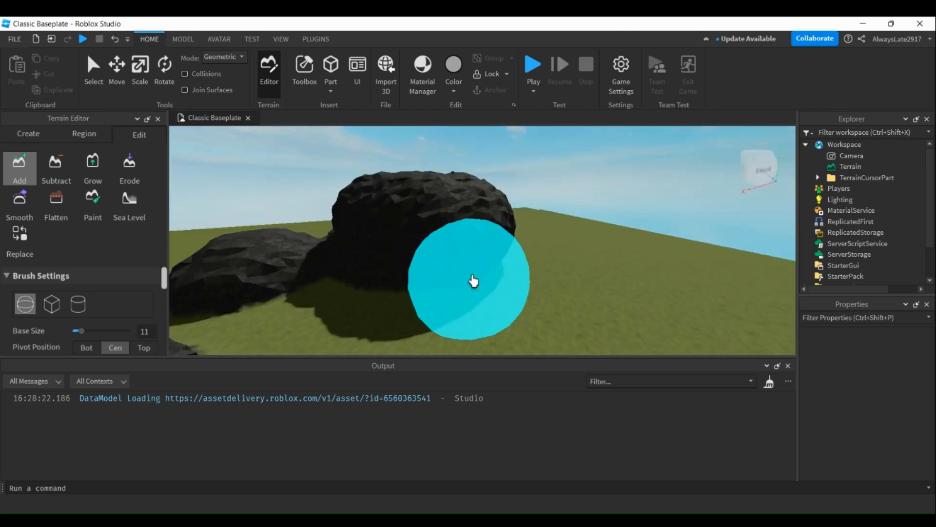
mouse_move(474, 282)
left_mouse_down()
mouse_move(393, 255)
mouse_move(236, 286)
mouse_move(334, 299)
left_mouse_up()
right_click_drag(334, 299, 332, 297)
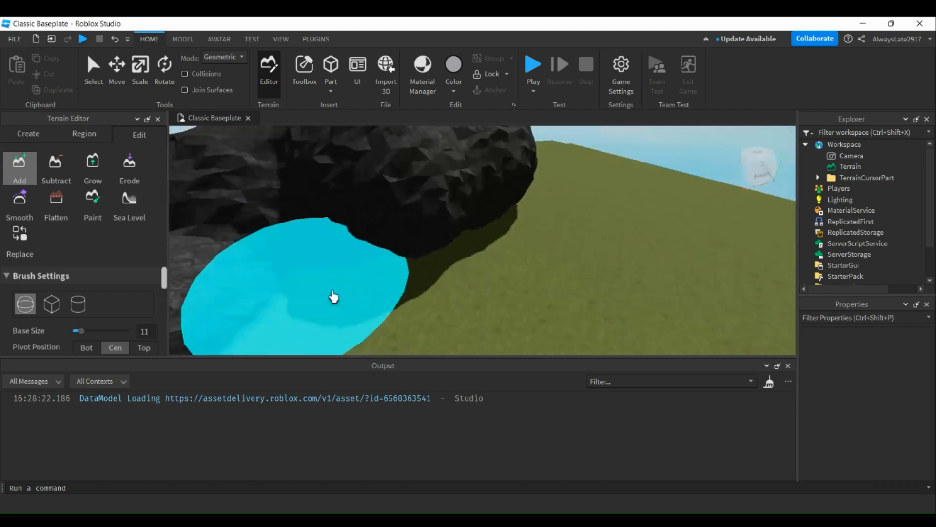
mouse_move(332, 297)
left_mouse_down()
mouse_move(357, 261)
mouse_move(463, 232)
mouse_move(397, 228)
left_mouse_up()
scroll(463, 231, "down", 5)
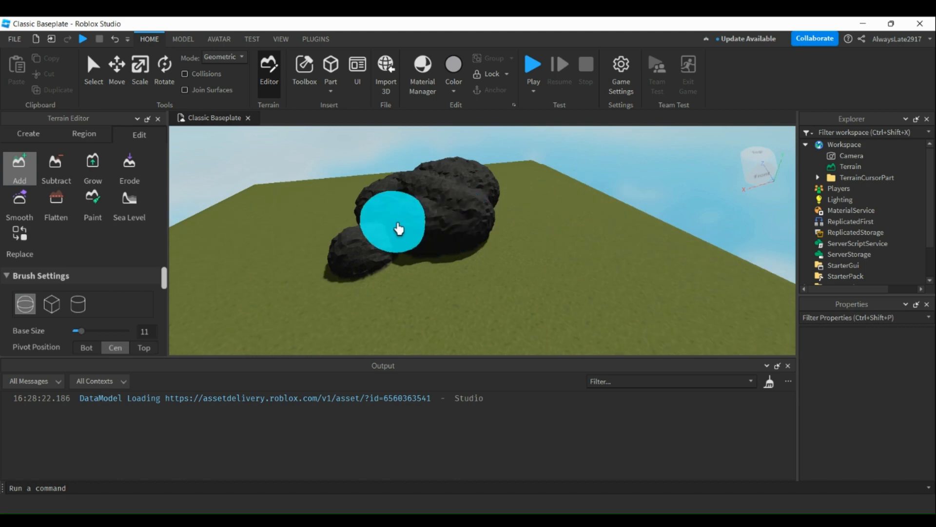
right_click_drag(397, 228, 399, 230)
mouse_move(399, 230)
left_mouse_down()
mouse_move(420, 309)
mouse_move(386, 289)
left_mouse_up()
right_click_drag(386, 289, 386, 287)
key("w")
key("a")
mouse_move(504, 248)
left_mouse_down()
mouse_move(440, 278)
mouse_move(563, 308)
mouse_move(544, 272)
mouse_move(490, 271)
left_mouse_up()
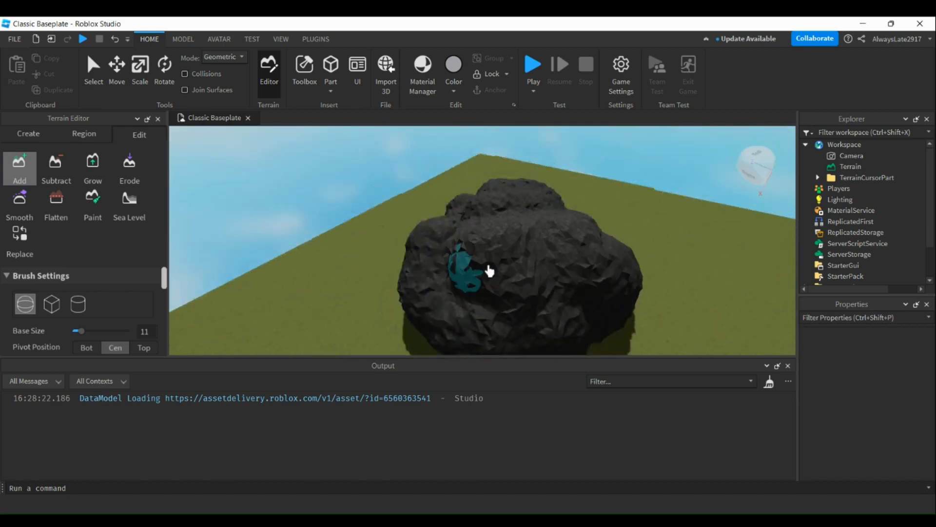
left_click_drag(535, 219, 495, 227)
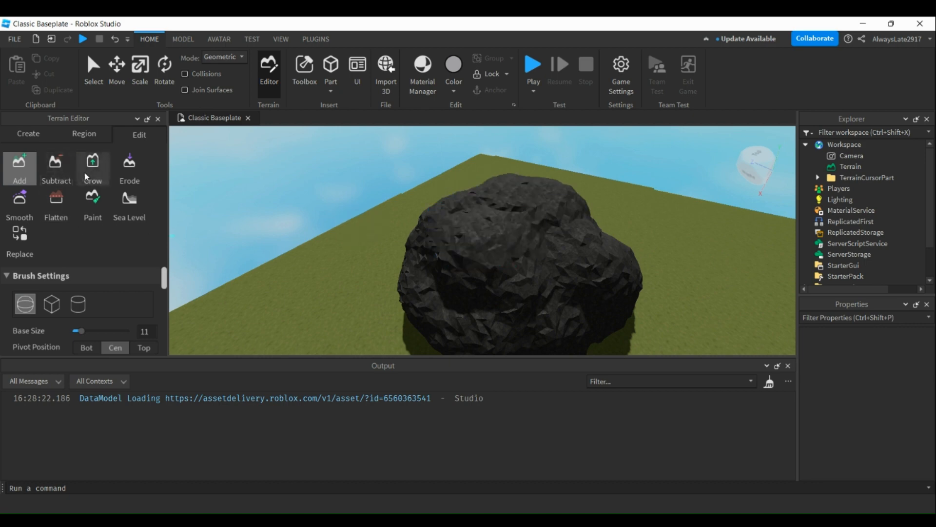
Erode parts of the large dark rock mass, using the Erode brush with a base size of 6.
left_click(129, 168)
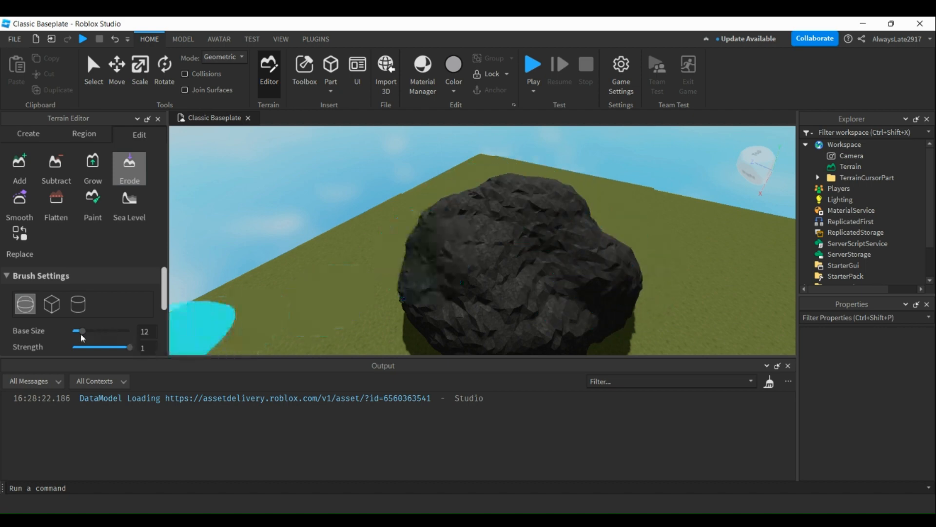
left_click_drag(82, 332, 77, 333)
scroll(307, 292, "up", 2)
right_click_drag(377, 277, 391, 281)
middle_click_drag(392, 284, 539, 231)
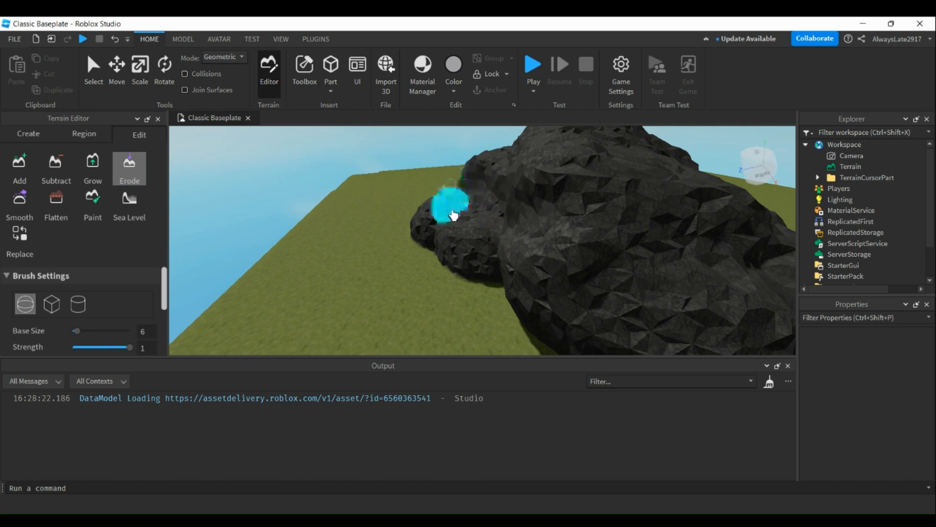
right_click_drag(599, 291, 470, 255)
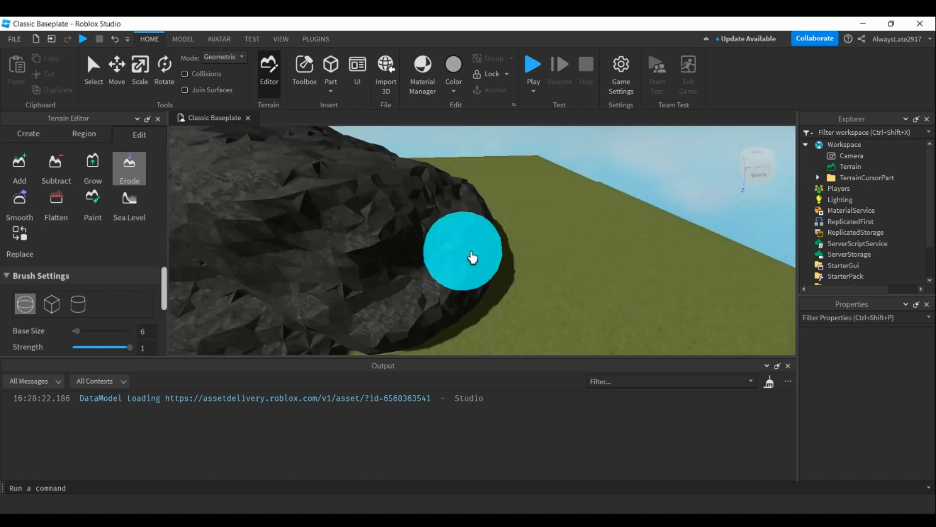
scroll(387, 229, "down", 6)
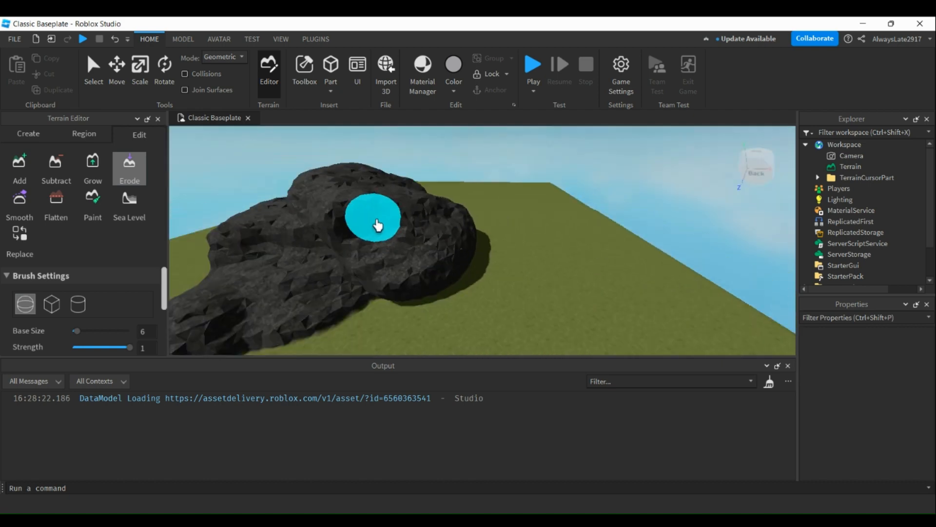
scroll(271, 288, "down", 3)
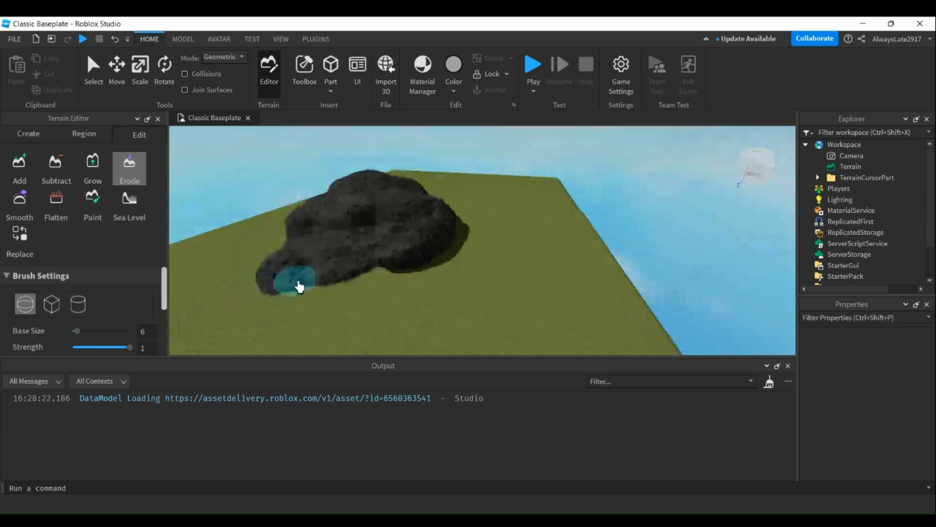
scroll(363, 261, "up", 5)
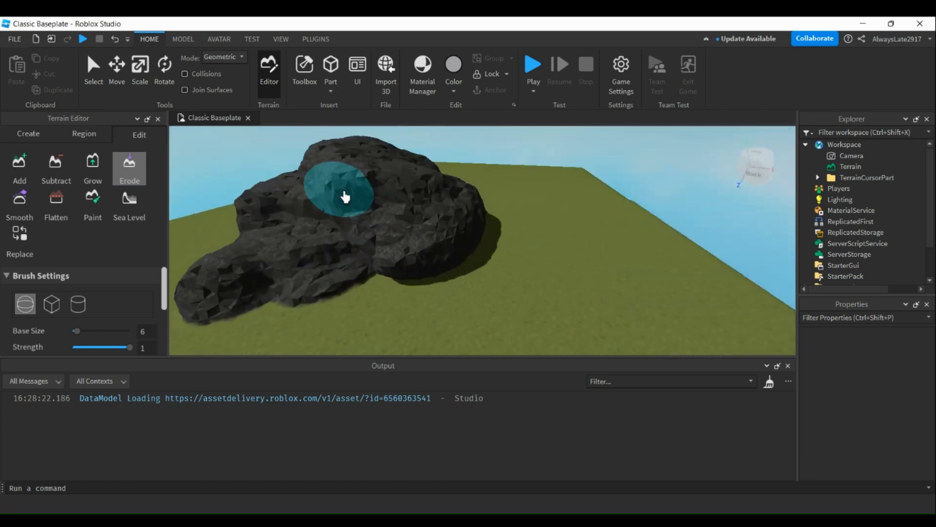
Use the Grow brush to raise two Grass bulges in the middle of the dark rock.
left_click(91, 170)
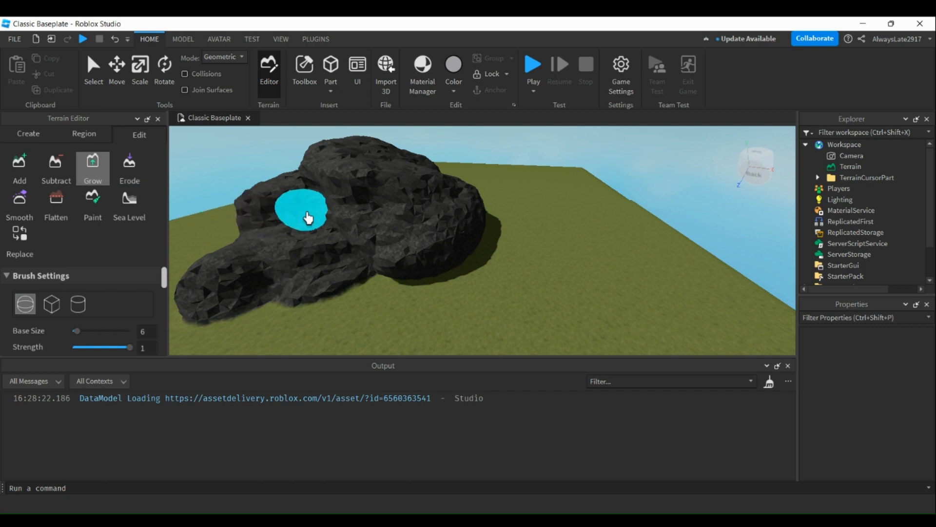
mouse_move(303, 211)
left_mouse_down()
mouse_move(335, 199)
mouse_move(330, 218)
left_mouse_up()
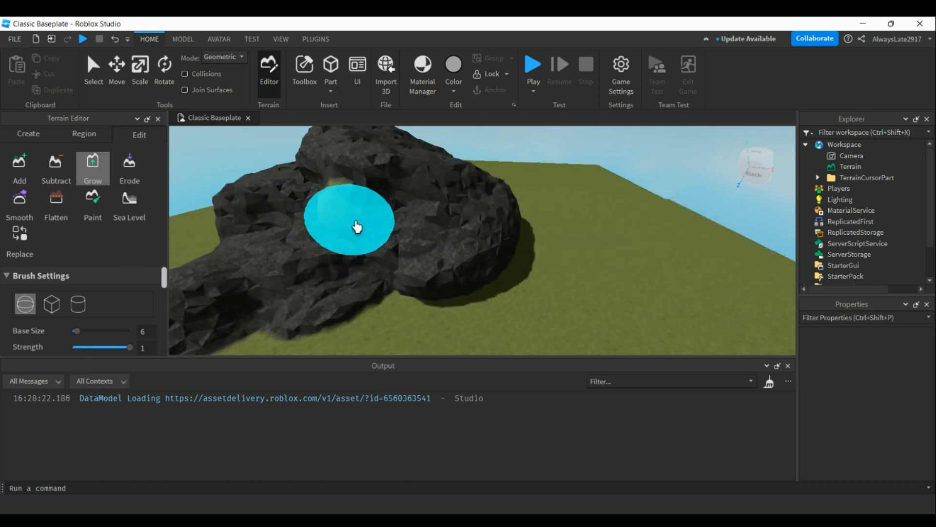
mouse_move(397, 232)
left_mouse_down()
mouse_move(387, 209)
mouse_move(368, 226)
left_mouse_up()
Switch the Grow brush to the dark basalt material and grow it over the grassy bulges on the rock.
scroll(69, 299, "down", 10)
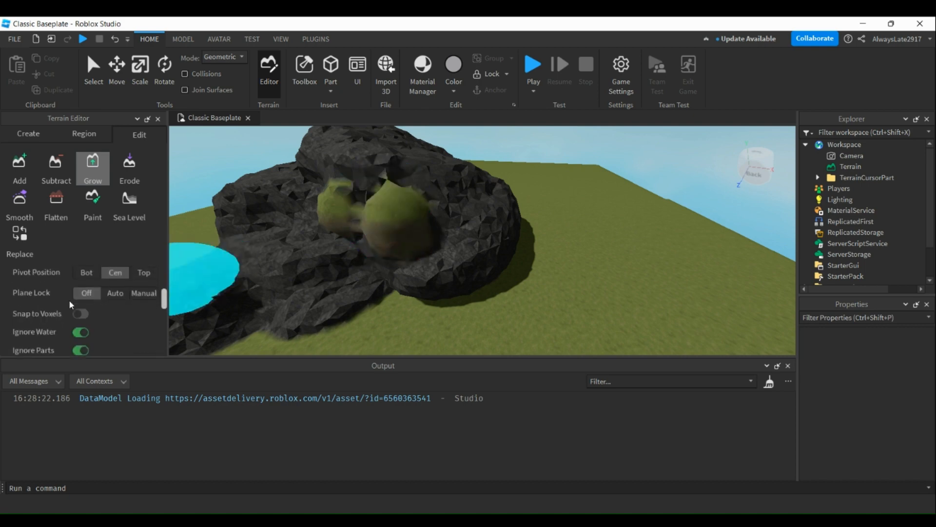
scroll(76, 309, "up", 2)
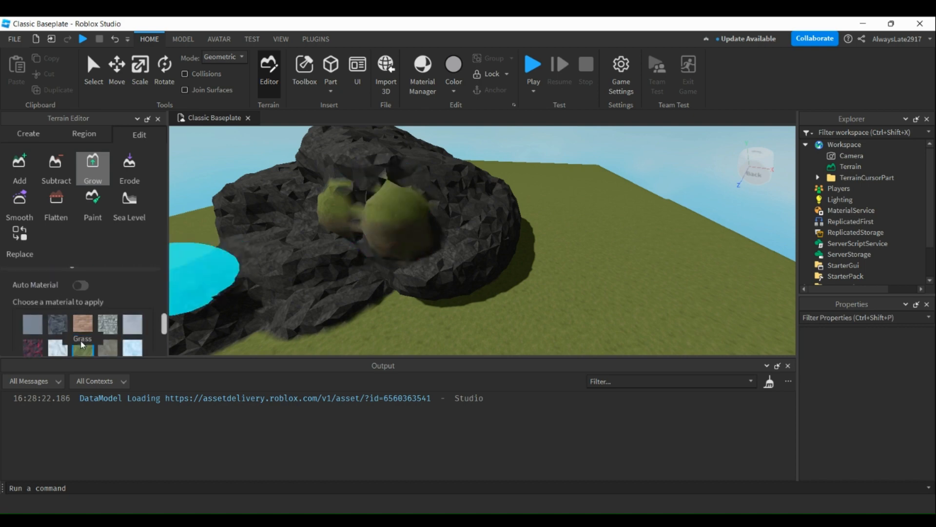
left_click(58, 324)
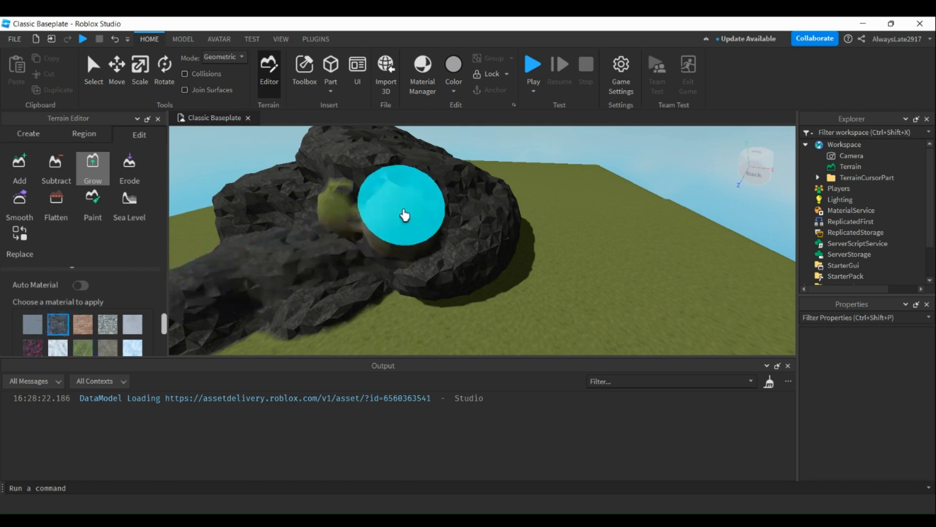
mouse_move(406, 244)
left_mouse_down()
mouse_move(378, 207)
mouse_move(318, 192)
left_mouse_up()
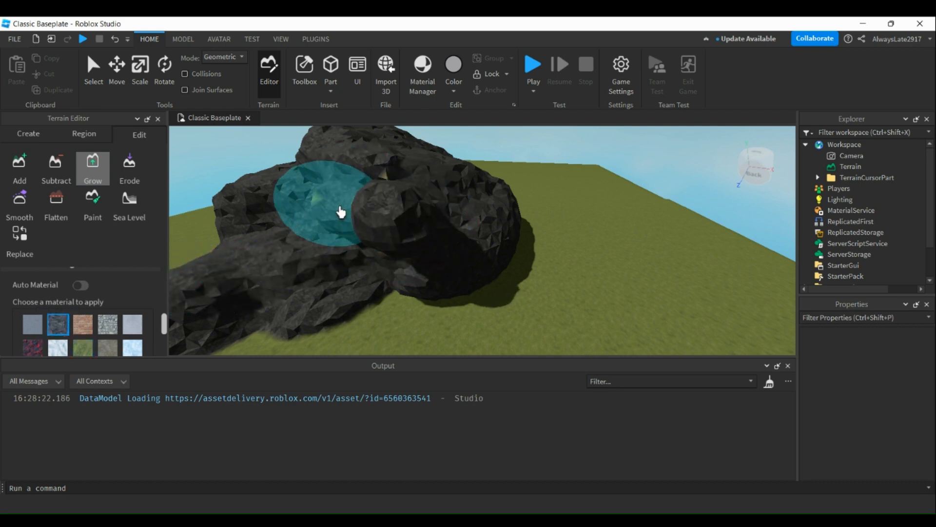
Smooth the bulges and the surrounding rock surface with the Smooth brush.
left_click(28, 214)
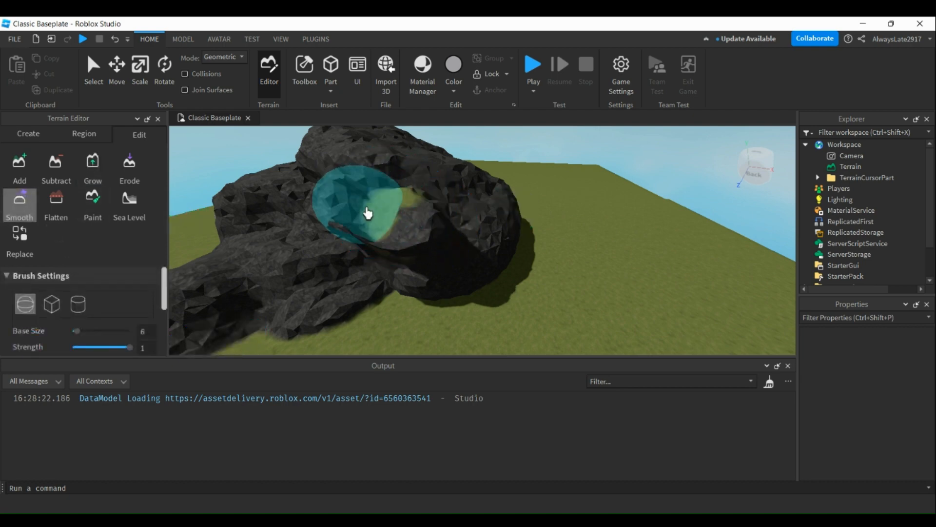
mouse_move(368, 213)
left_mouse_down()
mouse_move(343, 199)
mouse_move(385, 171)
mouse_move(389, 203)
mouse_move(433, 253)
mouse_move(446, 209)
mouse_move(440, 228)
left_mouse_up()
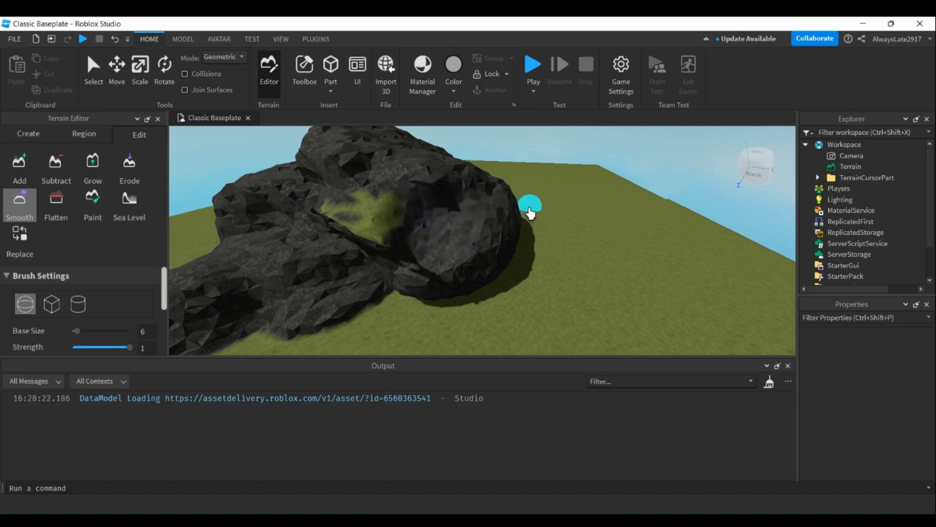
scroll(454, 195, "up", 4)
scroll(453, 229, "down", 5)
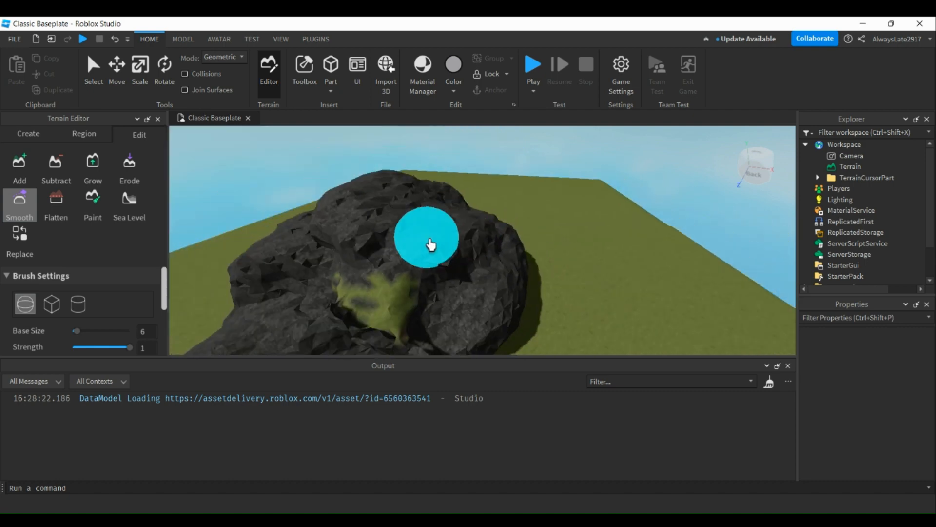
mouse_move(431, 245)
left_mouse_down()
mouse_move(379, 239)
mouse_move(416, 235)
left_mouse_up()
left_click_drag(437, 272, 353, 293)
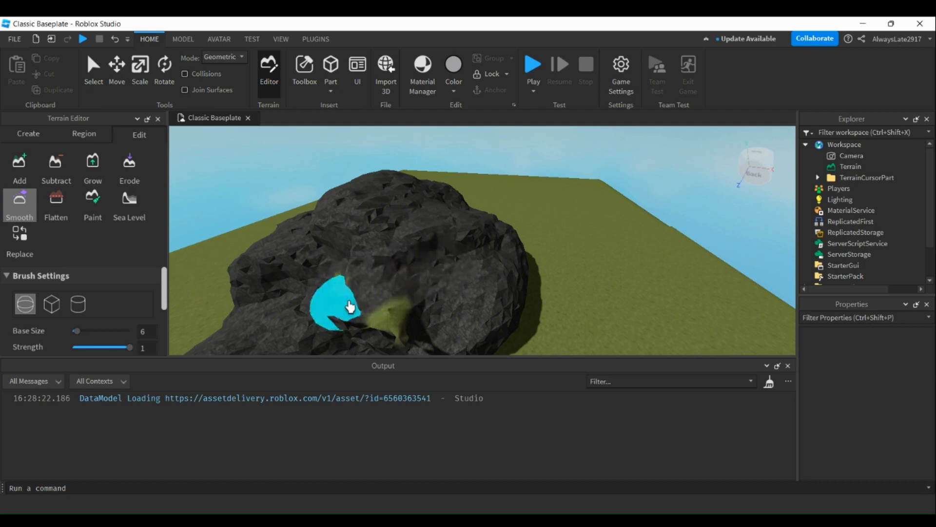
Flatten the upper part of the dark rock mass with the Flatten brush.
left_click(55, 207)
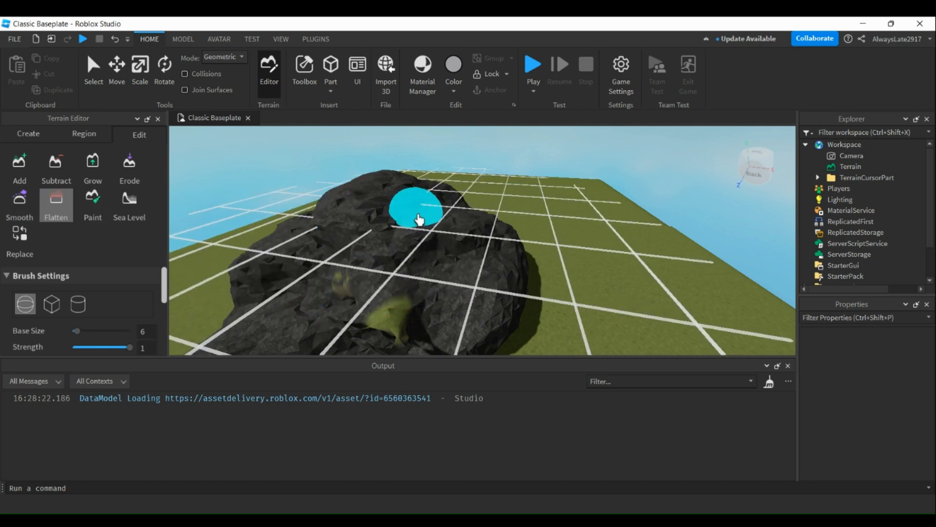
mouse_move(408, 209)
left_mouse_down()
mouse_move(372, 192)
mouse_move(411, 181)
mouse_move(345, 191)
mouse_move(379, 203)
mouse_move(426, 262)
left_mouse_up()
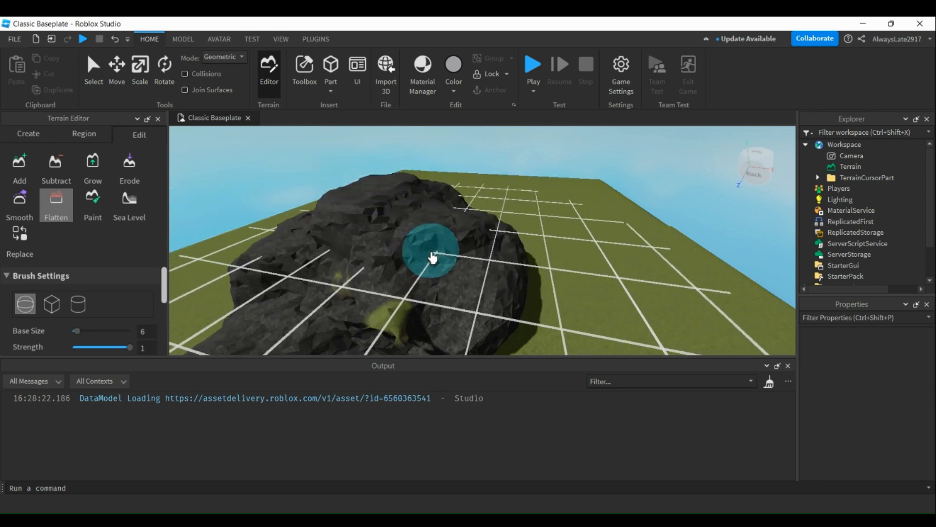
mouse_move(475, 278)
left_mouse_down()
mouse_move(429, 236)
mouse_move(378, 242)
mouse_move(397, 202)
mouse_move(341, 219)
mouse_move(397, 199)
mouse_move(341, 200)
mouse_move(364, 186)
mouse_move(436, 185)
mouse_move(364, 190)
mouse_move(372, 212)
mouse_move(393, 209)
mouse_move(418, 184)
mouse_move(327, 208)
mouse_move(403, 182)
mouse_move(395, 194)
mouse_move(341, 207)
mouse_move(390, 191)
mouse_move(393, 209)
left_mouse_up()
Paint a broad, irregular sand patch on the grass beside the rock with the Paint brush.
left_click(98, 208)
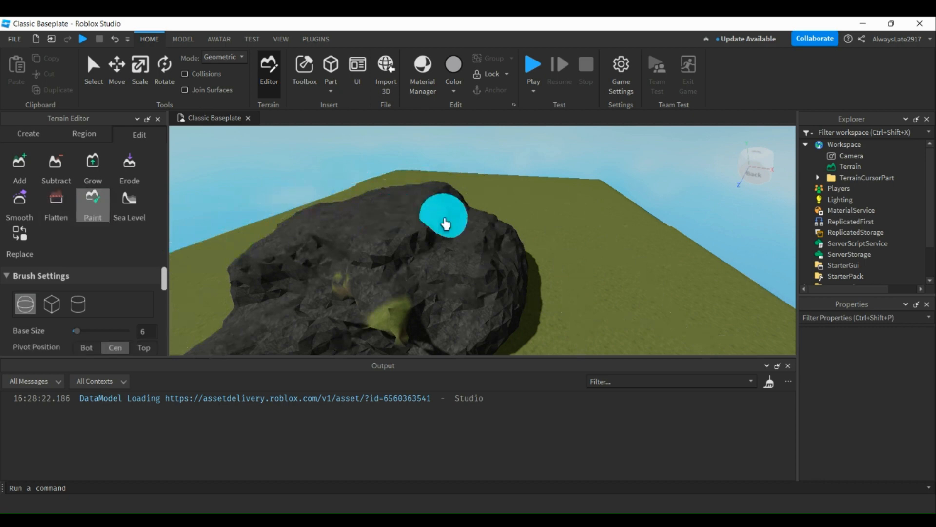
scroll(615, 285, "up", 1)
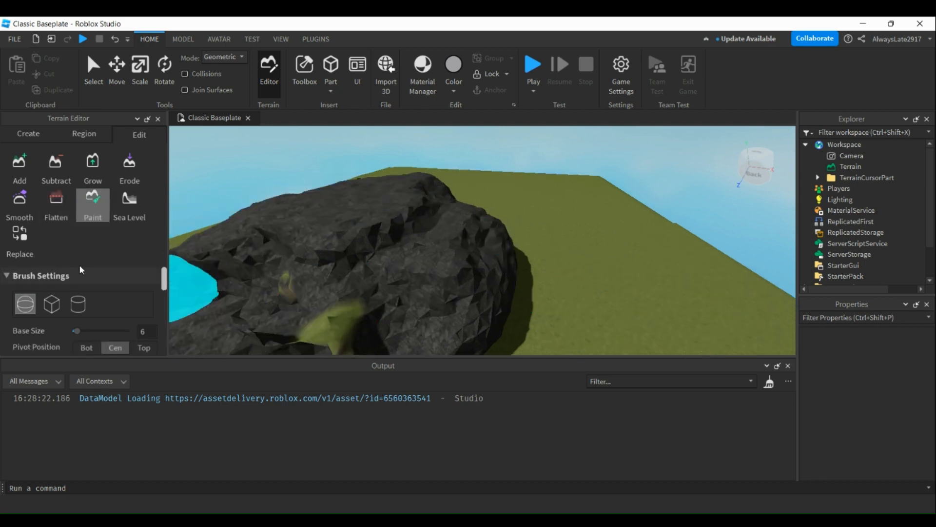
scroll(79, 265, "down", 5)
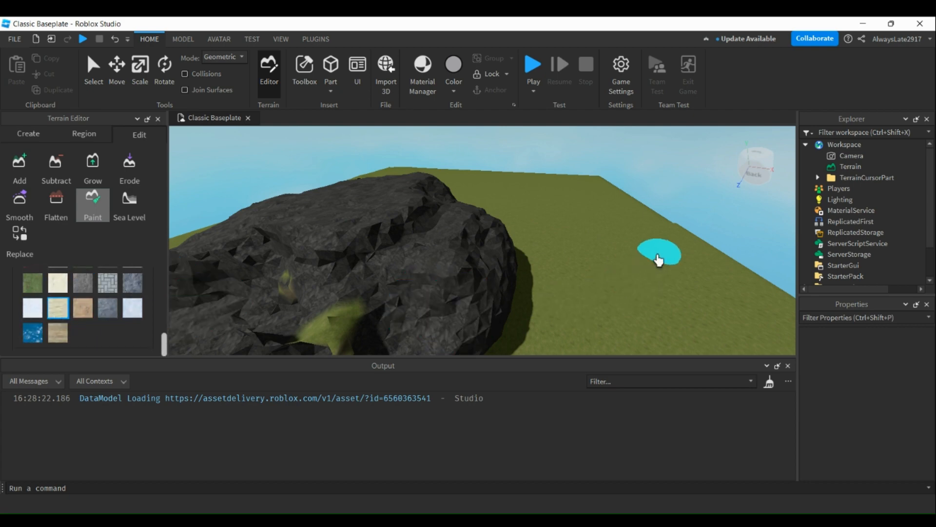
left_click_drag(632, 271, 598, 314)
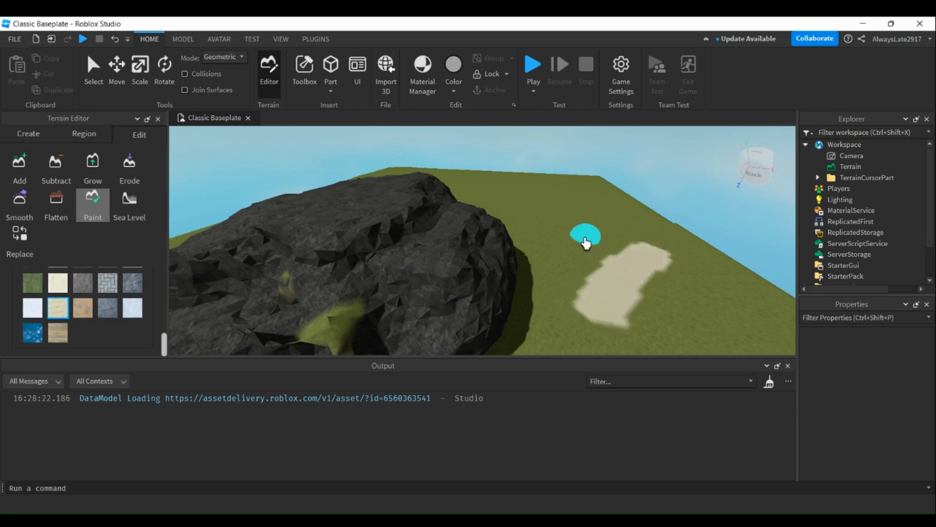
mouse_move(642, 270)
left_mouse_down()
mouse_move(616, 314)
mouse_move(604, 227)
left_mouse_up()
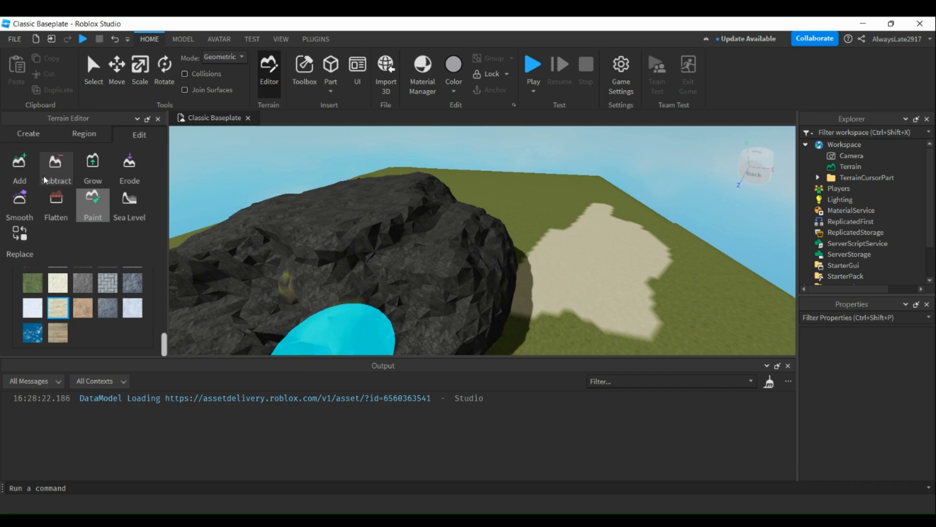
Erode an elongated pit into the middle of the sand patch.
left_click(127, 168)
scroll(617, 258, "up", 3)
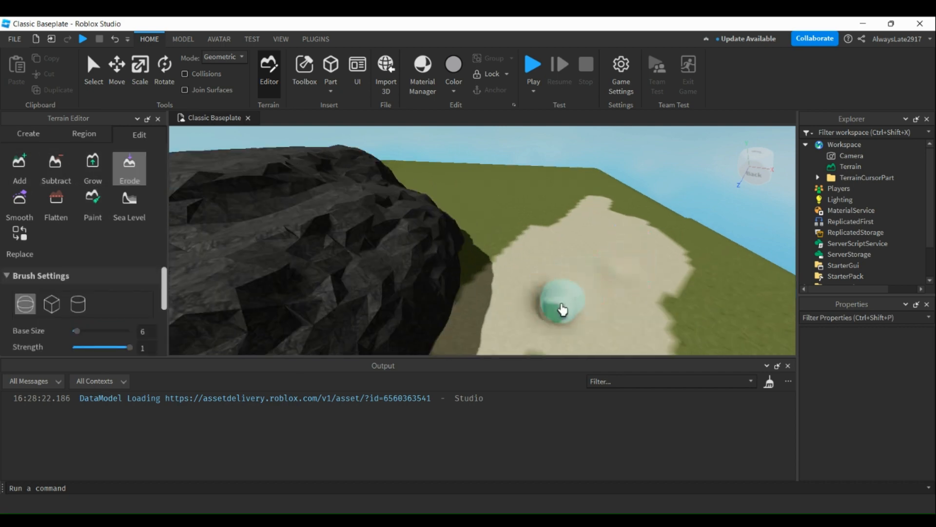
mouse_move(618, 278)
left_mouse_down()
mouse_move(562, 313)
mouse_move(507, 330)
mouse_move(518, 306)
mouse_move(604, 274)
mouse_move(539, 288)
mouse_move(564, 257)
mouse_move(589, 255)
mouse_move(531, 268)
mouse_move(488, 293)
mouse_move(468, 351)
left_mouse_up()
scroll(592, 304, "up", 2)
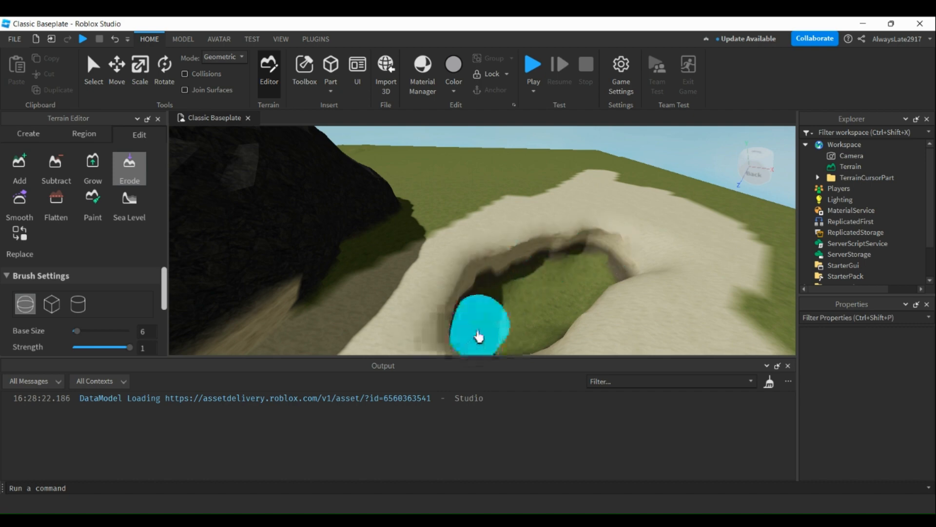
right_click_drag(479, 337, 464, 335)
left_click_drag(463, 335, 440, 265)
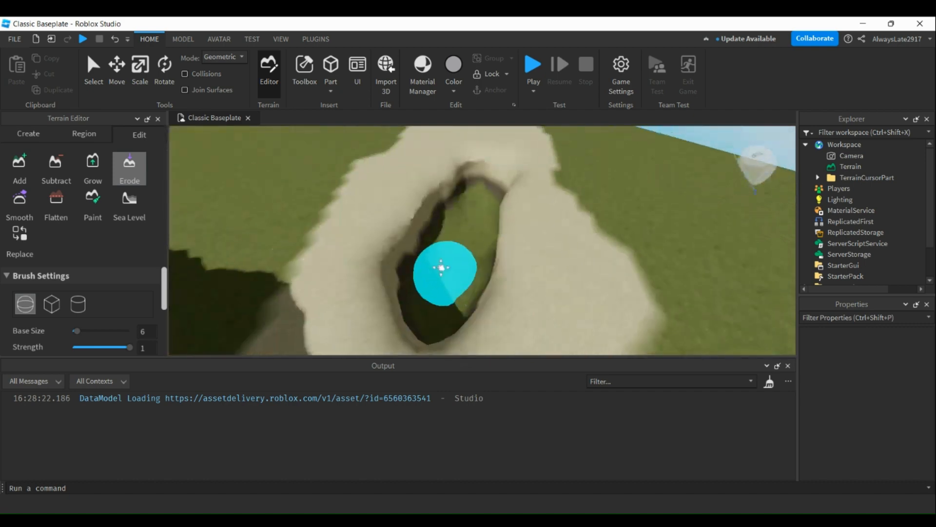
Widen the pit in the sand by eroding its far edge and the side away from the rock.
mouse_move(441, 265)
right_mouse_down()
mouse_move(560, 314)
mouse_move(577, 306)
mouse_move(572, 288)
right_mouse_up()
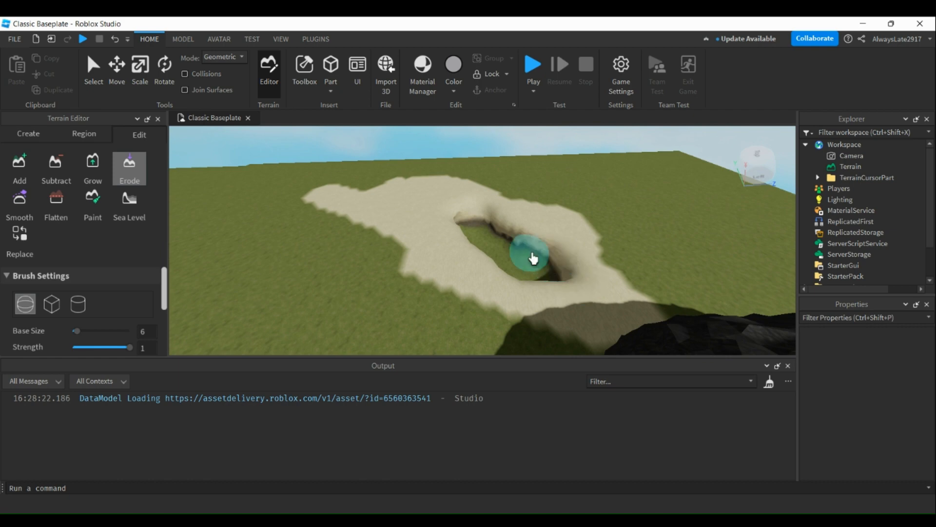
left_click_drag(531, 238, 458, 230)
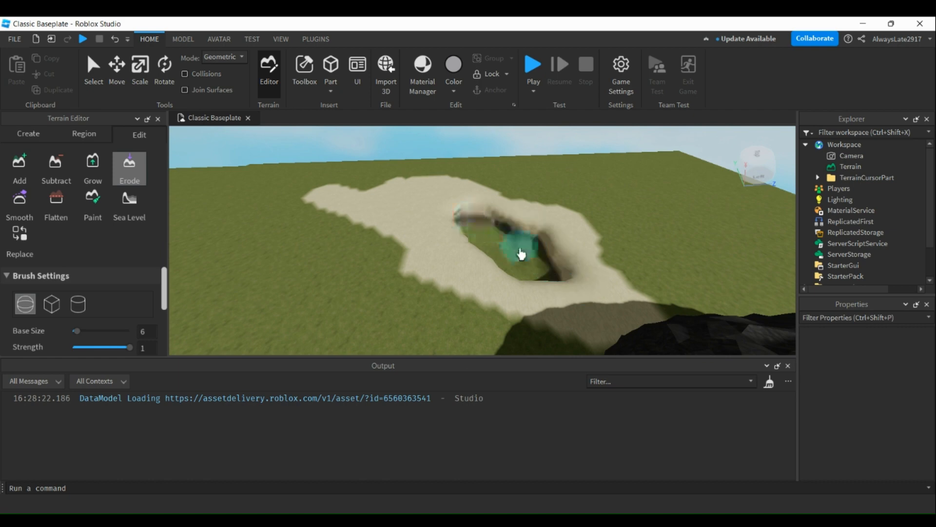
mouse_move(520, 254)
left_mouse_down()
mouse_move(508, 290)
mouse_move(458, 253)
mouse_move(493, 289)
left_mouse_up()
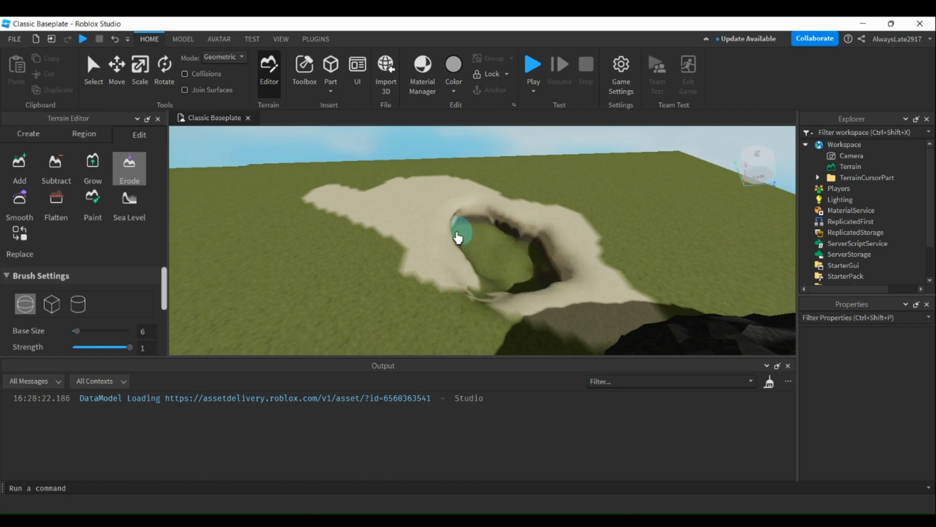
Erode a deep hole into the open grass beside the dark rock and enlarge it.
right_click_drag(369, 276, 359, 264)
left_click_drag(393, 246, 376, 306)
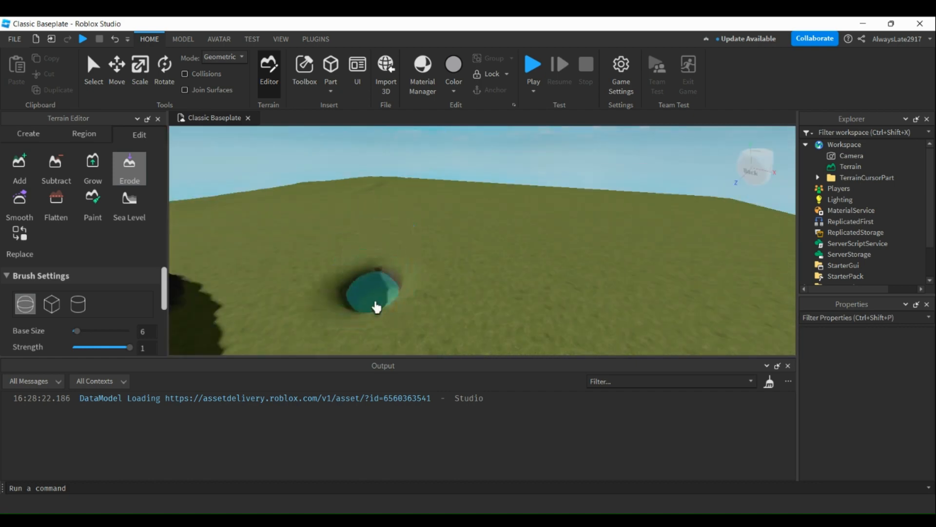
scroll(376, 307, "up", 3)
scroll(425, 328, "down", 3)
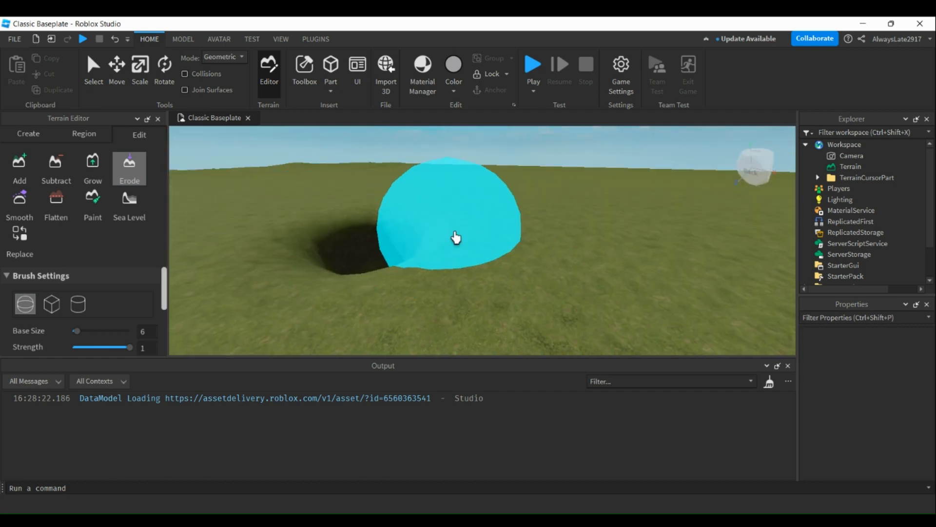
mouse_move(416, 306)
left_mouse_down()
mouse_move(388, 303)
mouse_move(429, 284)
mouse_move(400, 283)
left_mouse_up()
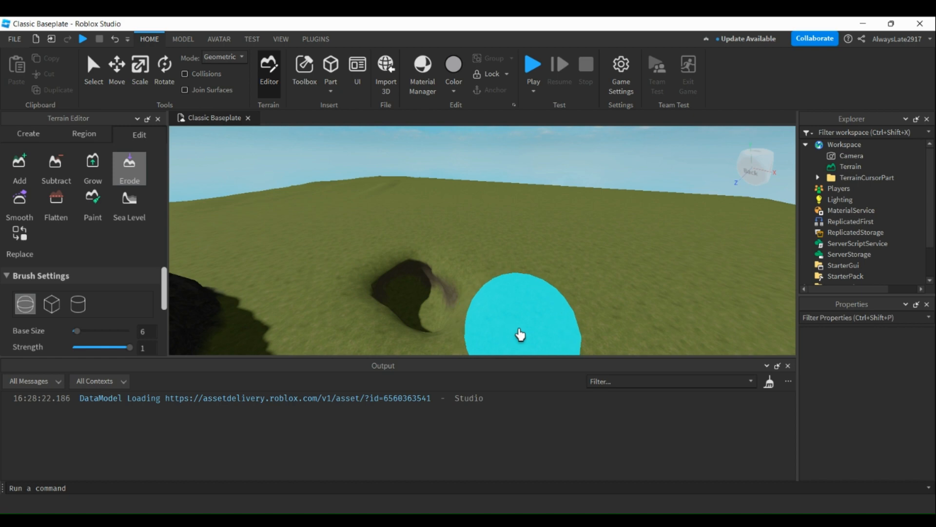
scroll(531, 313, "up", 5)
scroll(382, 301, "down", 5)
mouse_move(312, 310)
left_mouse_down()
mouse_move(279, 285)
mouse_move(244, 288)
mouse_move(204, 328)
mouse_move(277, 267)
mouse_move(326, 264)
mouse_move(232, 285)
left_mouse_up()
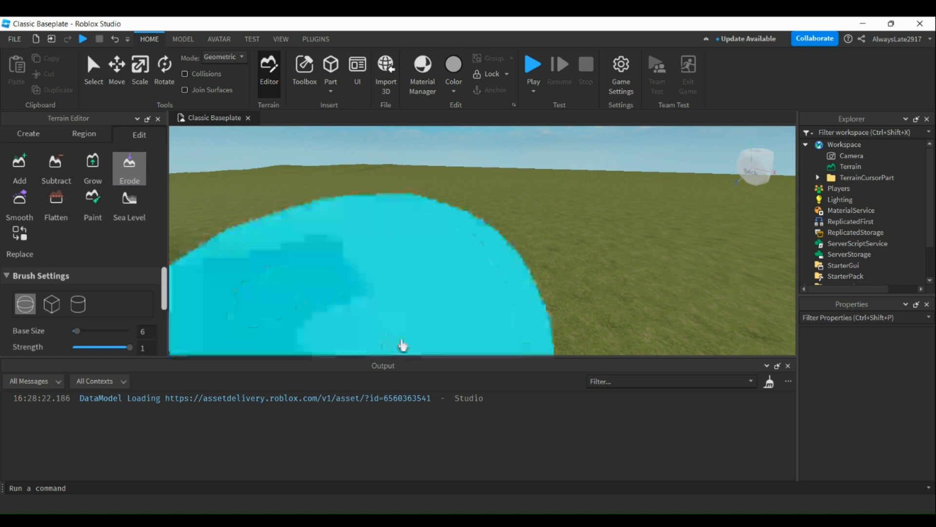
Erode a second, small round hole straight down into the grass near the terrain's edge.
scroll(533, 217, "down", 8)
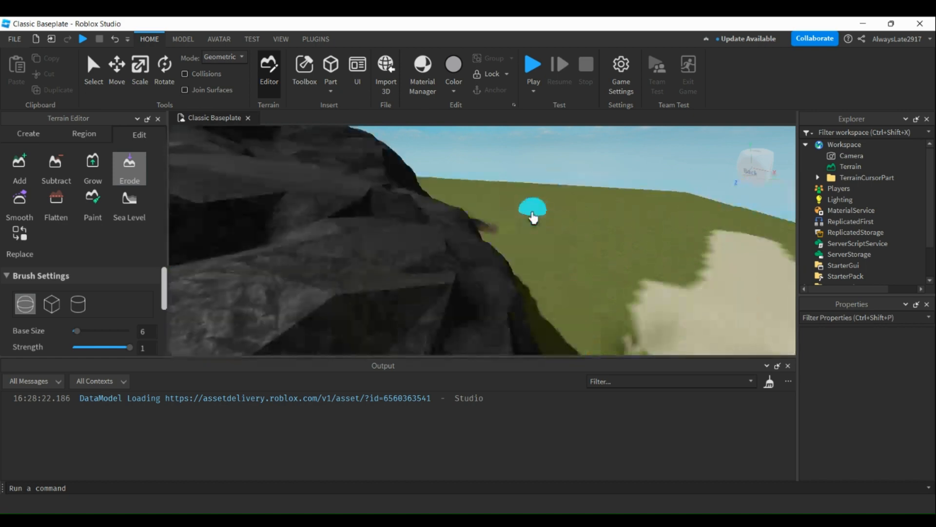
scroll(579, 260, "down", 3)
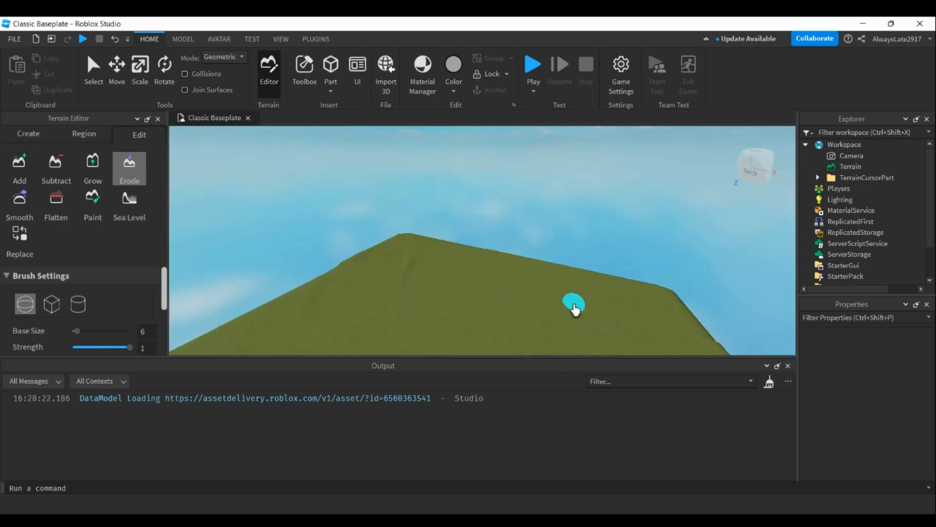
scroll(551, 292, "up", 3)
scroll(527, 327, "down", 3)
right_click_drag(535, 277, 536, 270)
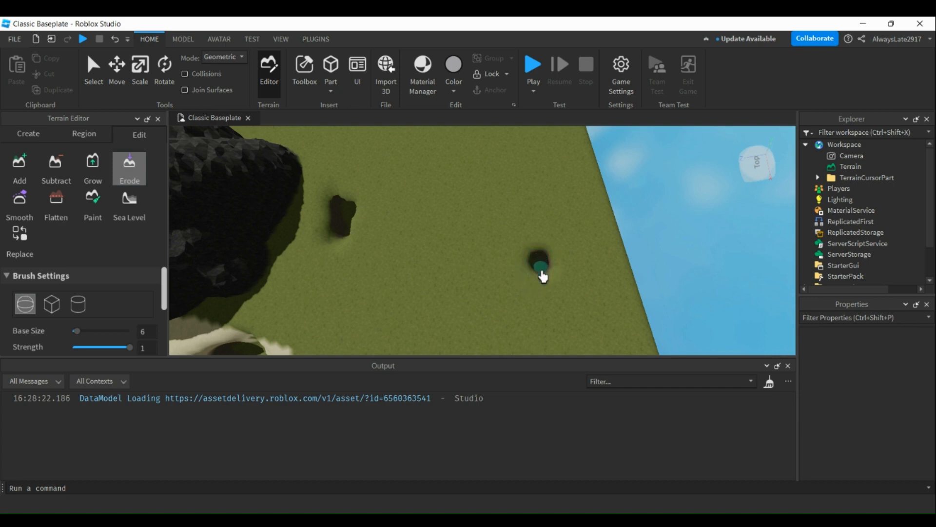
scroll(544, 273, "up", 10)
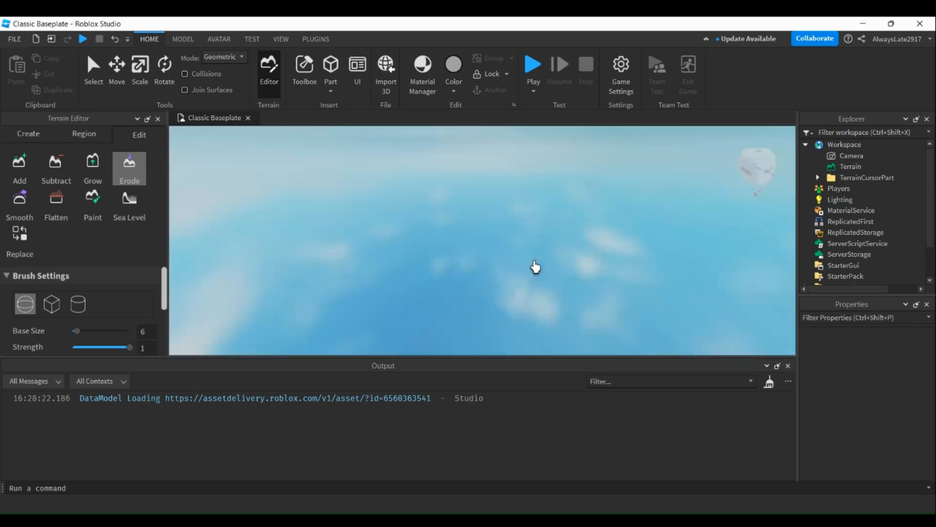
right_click_drag(536, 267, 536, 267)
scroll(535, 247, "down", 10)
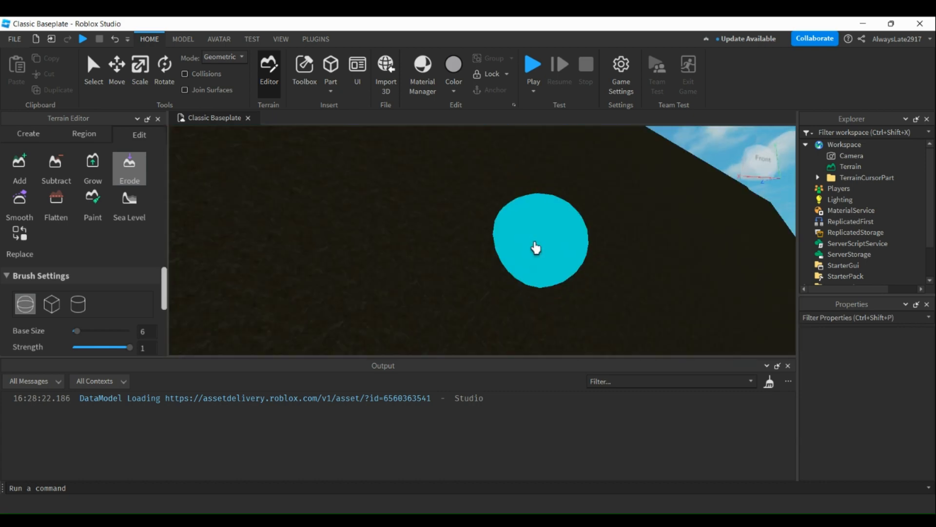
Erode a shallow dent into the grass beside the small round hole, on the side toward the sand patch.
scroll(520, 353, "down", 2)
middle_click_drag(558, 195, 537, 350)
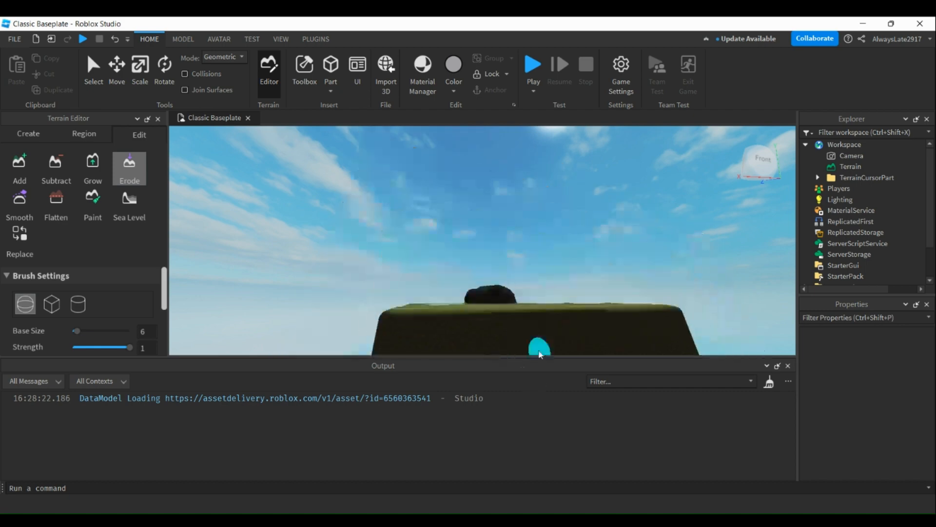
right_click_drag(547, 223, 547, 223)
middle_click_drag(535, 153, 541, 382)
scroll(529, 237, "up", 3)
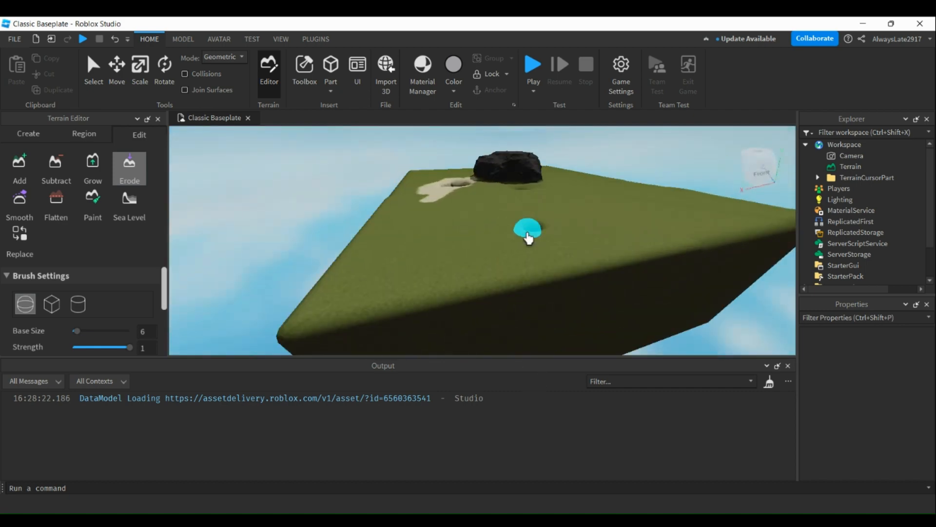
middle_click_drag(527, 216, 523, 339)
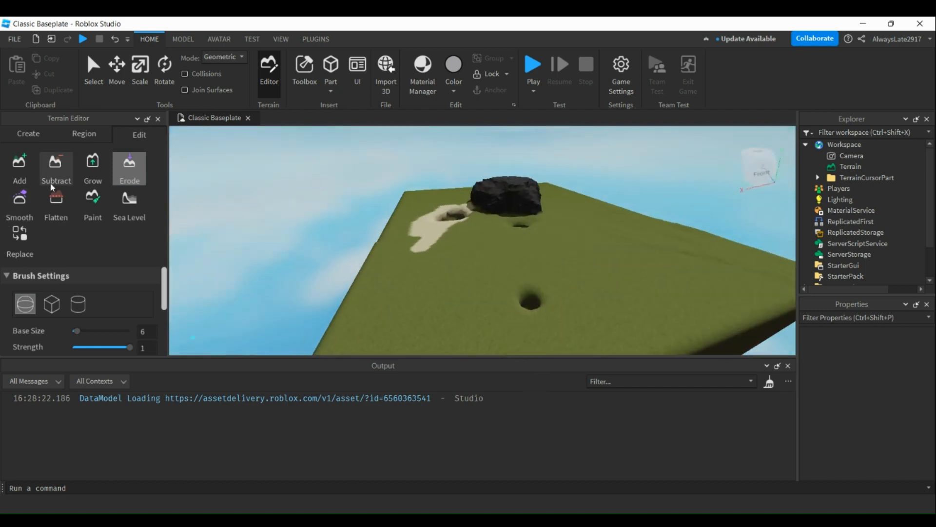
scroll(80, 256, "down", 5)
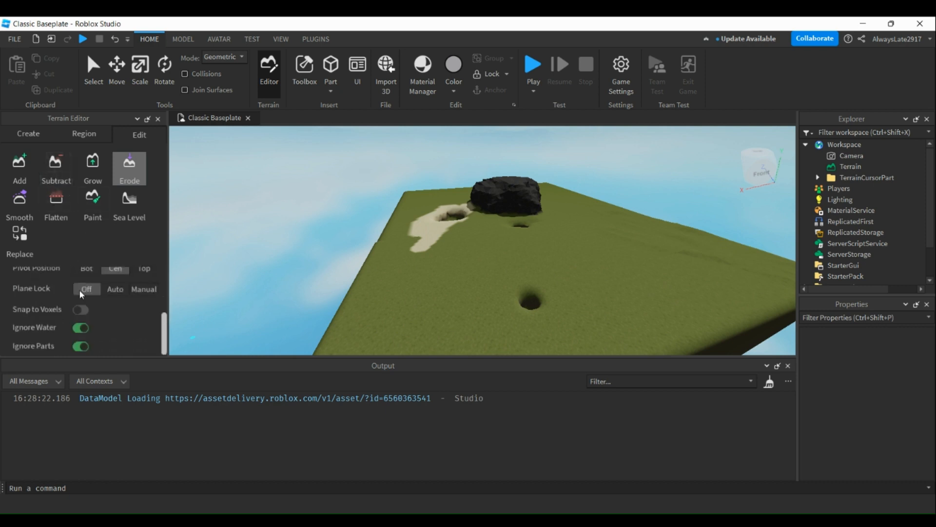
scroll(84, 307, "up", 5)
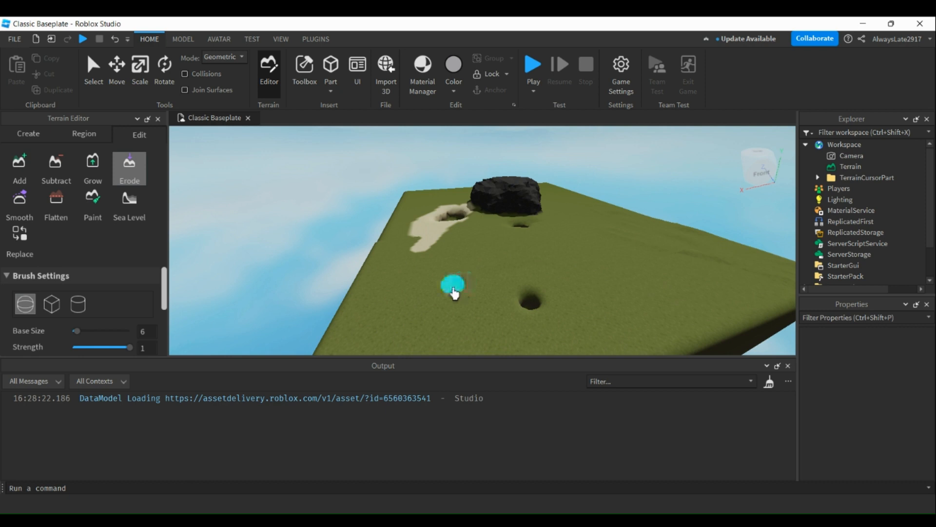
left_click(453, 289)
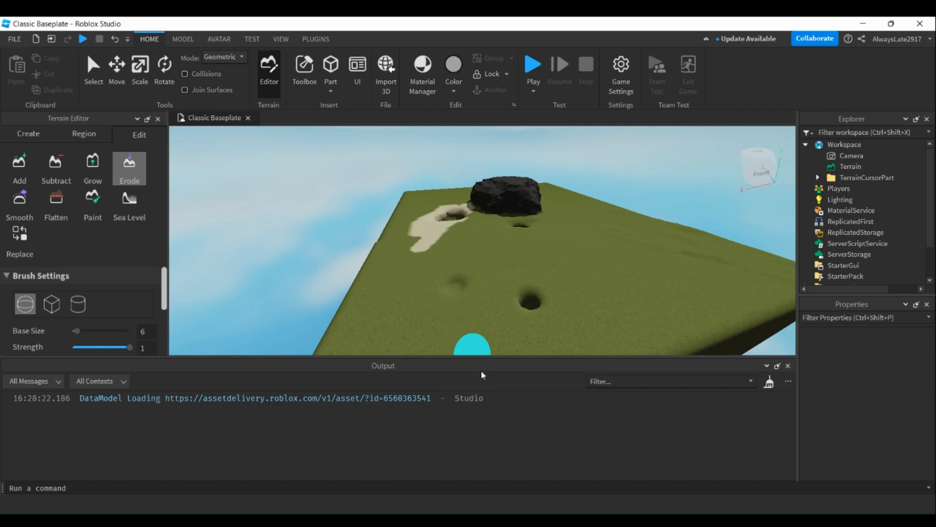